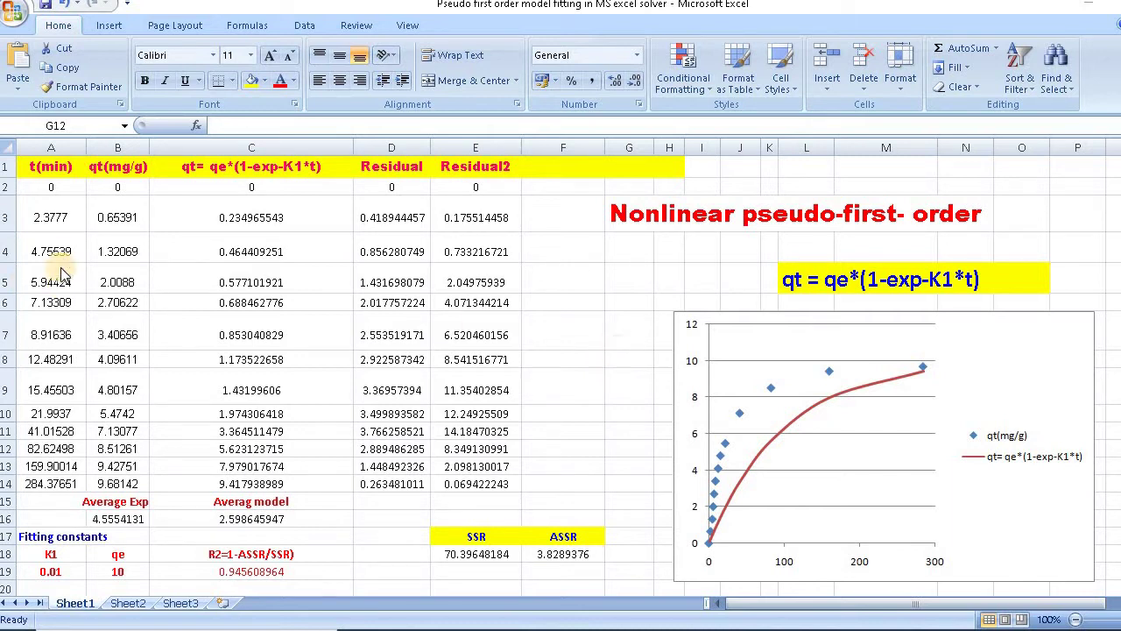
{"action": "left_click", "coordinate": [56, 146]}
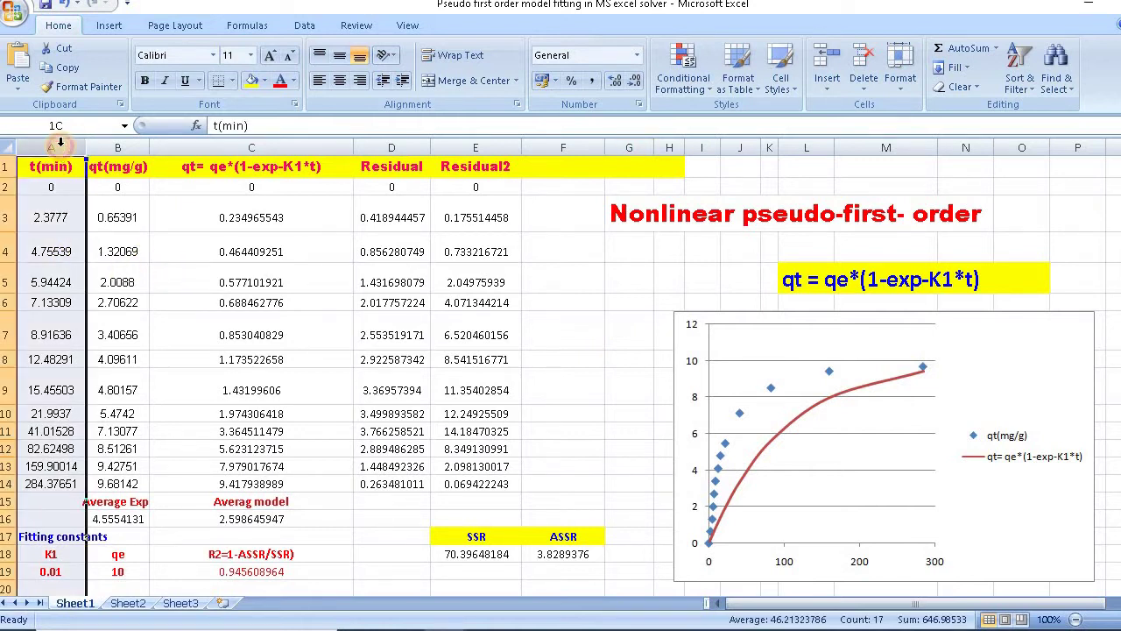
{"action": "left_click", "coordinate": [114, 184]}
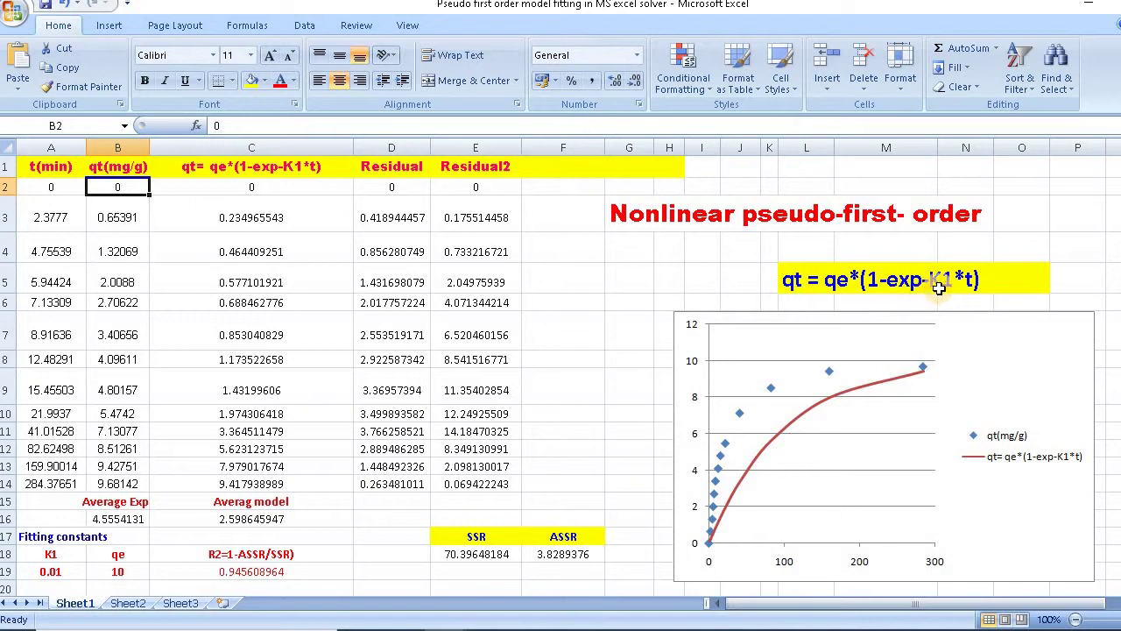
{"action": "left_click_drag", "start_coordinate": [965, 280], "coordinate": [983, 278]}
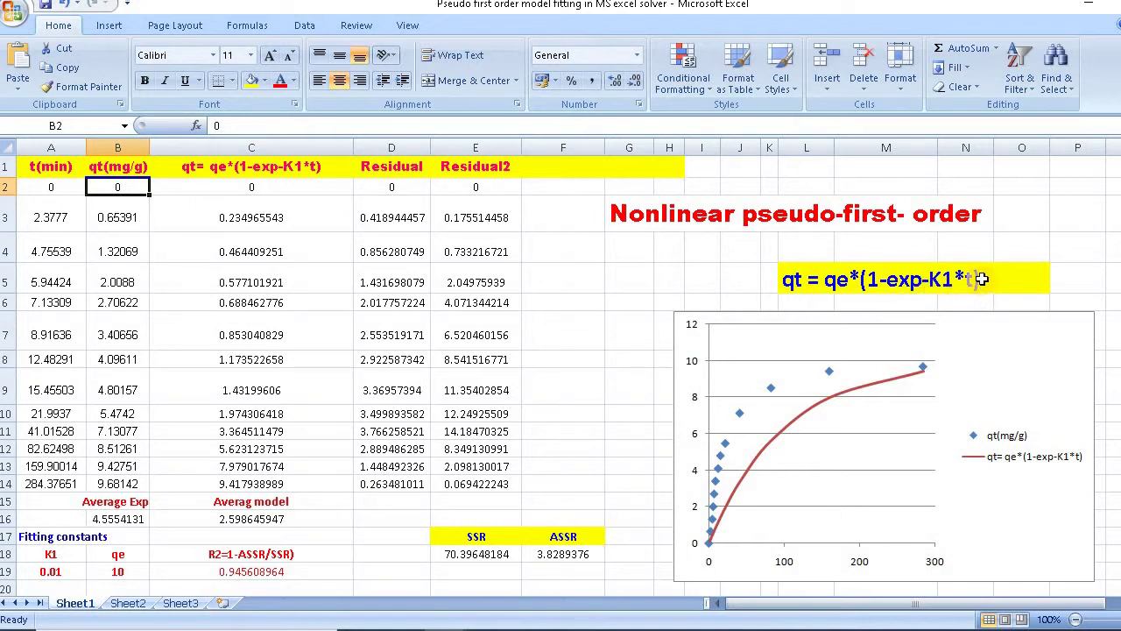
{"action": "left_click", "coordinate": [984, 276]}
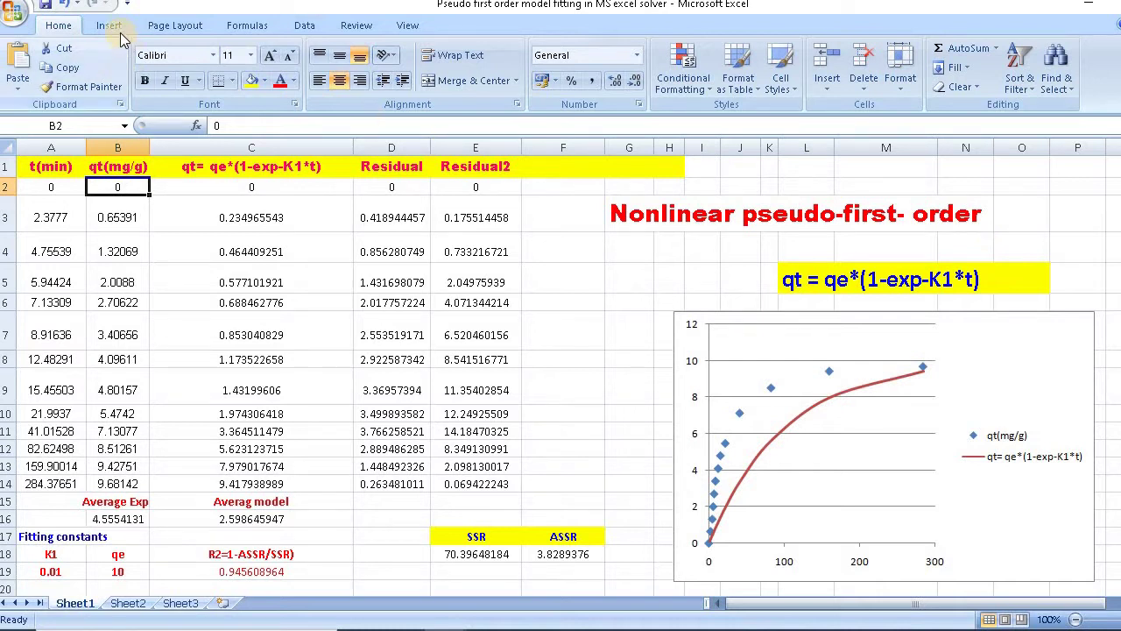
- Check the Solver Add-in in the add-in options, go to the management of Excel Add-ins, and accept the options
{"action": "left_click", "coordinate": [303, 27]}
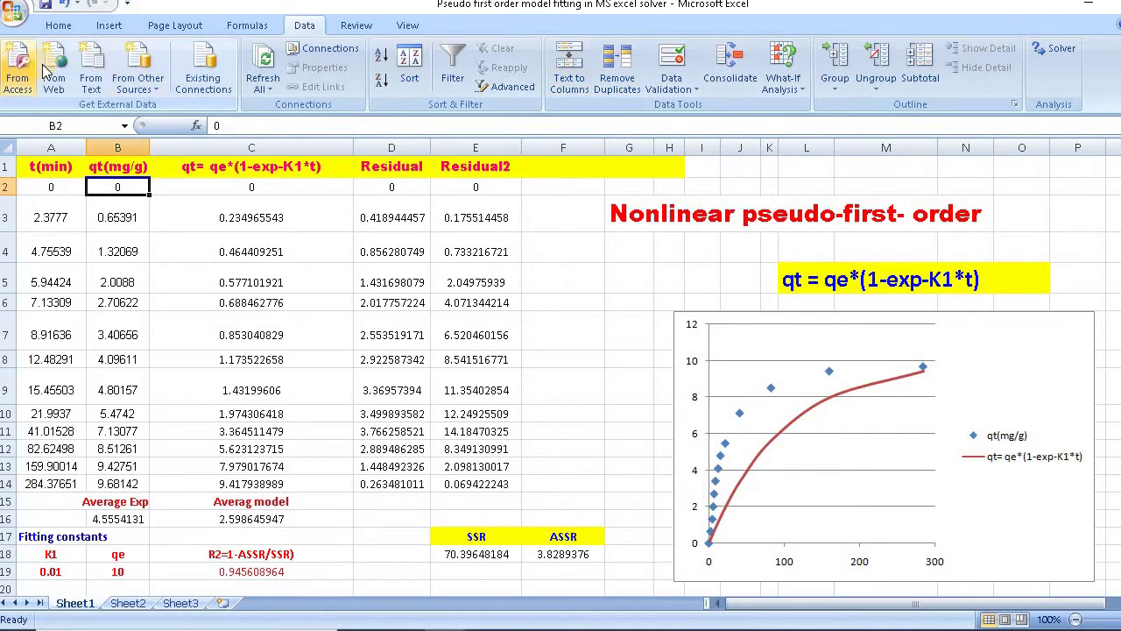
{"action": "left_click", "coordinate": [16, 17]}
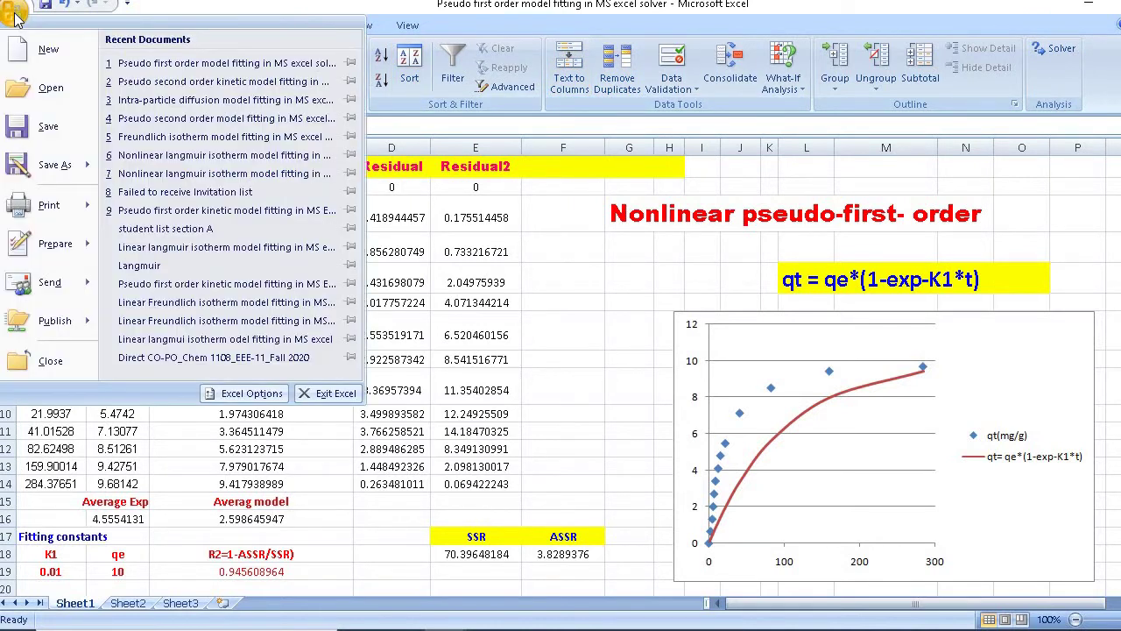
{"action": "left_click", "coordinate": [252, 396]}
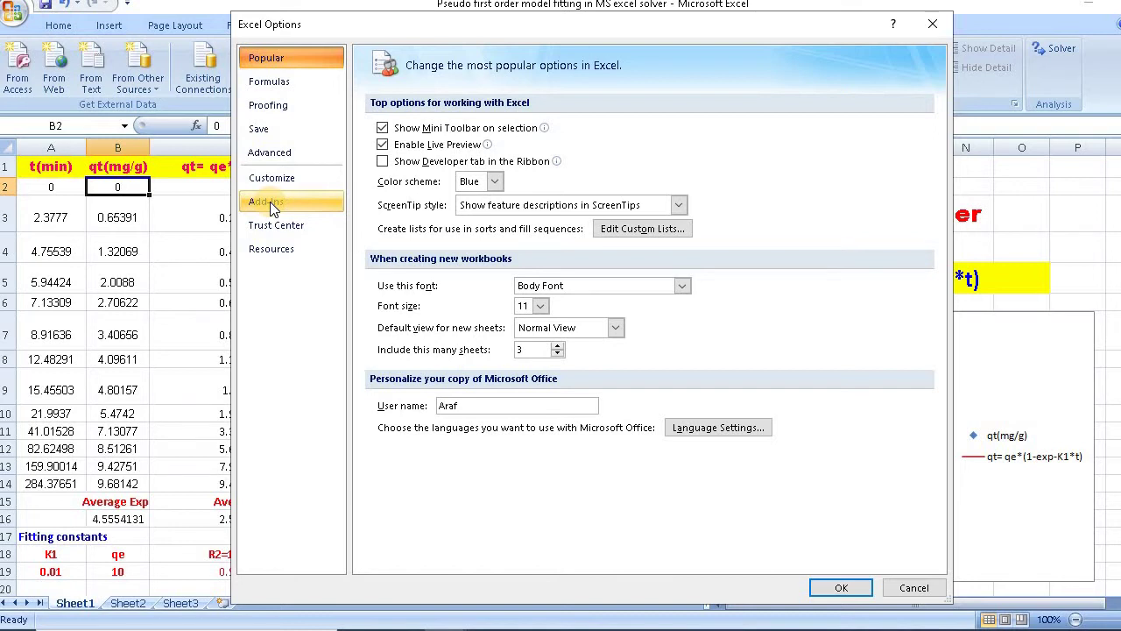
{"action": "left_click", "coordinate": [270, 201]}
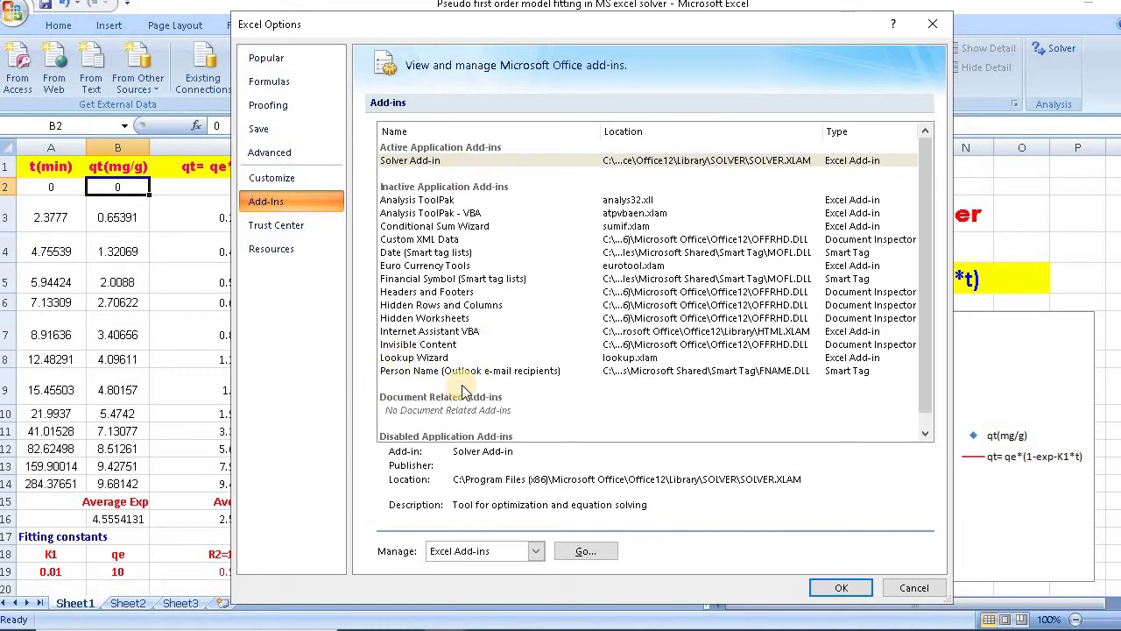
{"action": "left_click", "coordinate": [590, 551]}
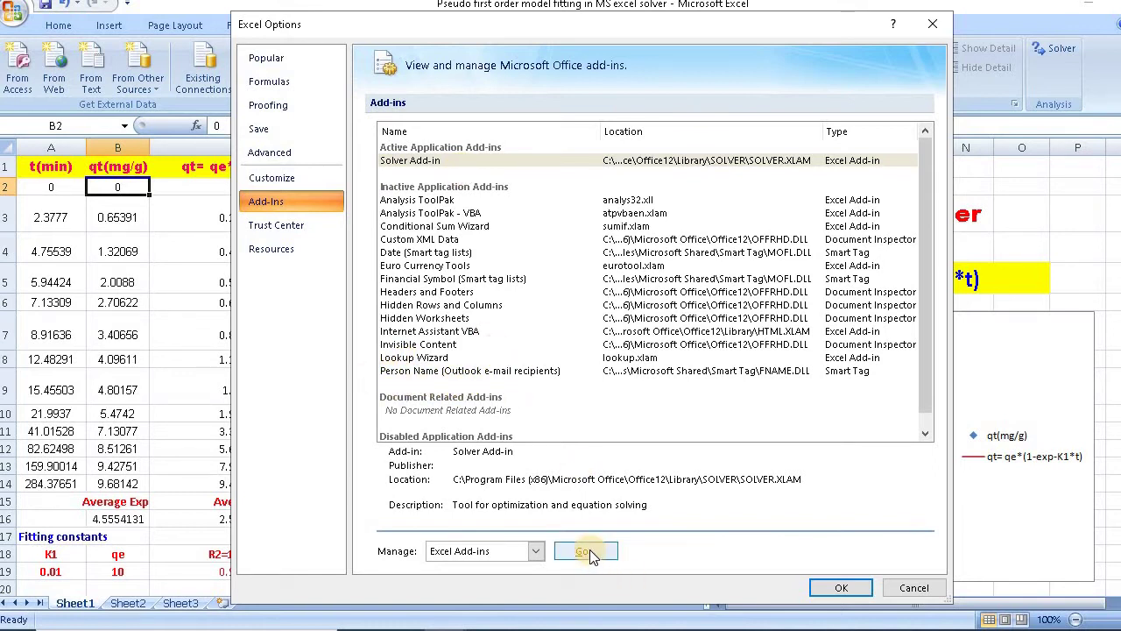
{"action": "left_click", "coordinate": [865, 588]}
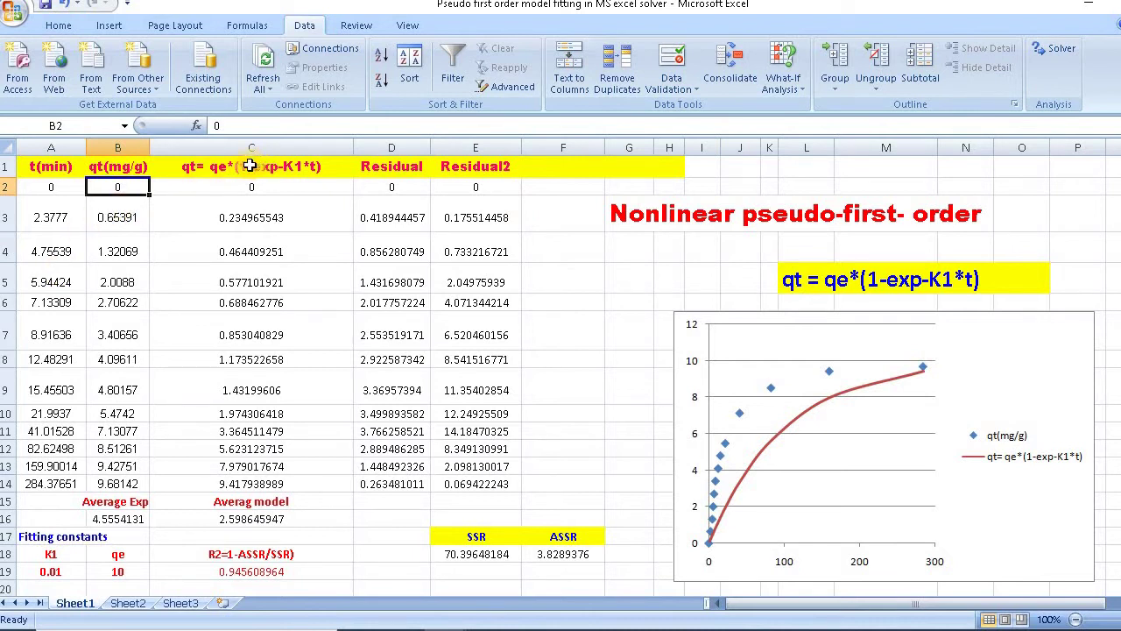
- Check the model formula =B$19*((1-EXP(-A$19*A2))) in C2 against the fitting constants, and fill it down to C14
{"action": "left_click", "coordinate": [200, 172]}
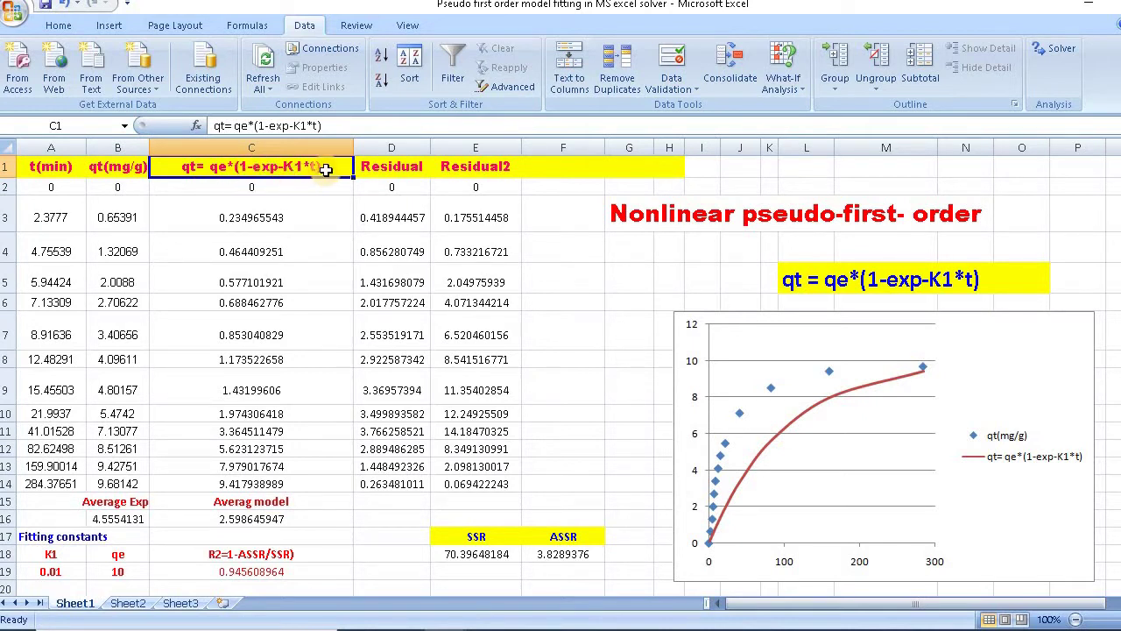
{"action": "left_click", "coordinate": [48, 539]}
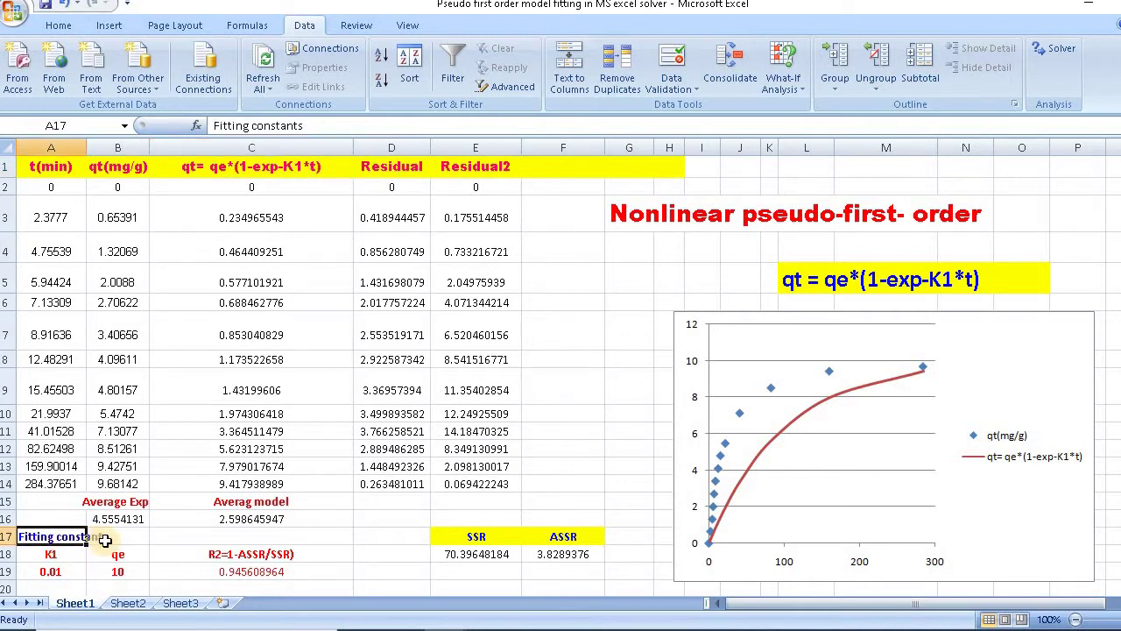
{"action": "left_click", "coordinate": [93, 541]}
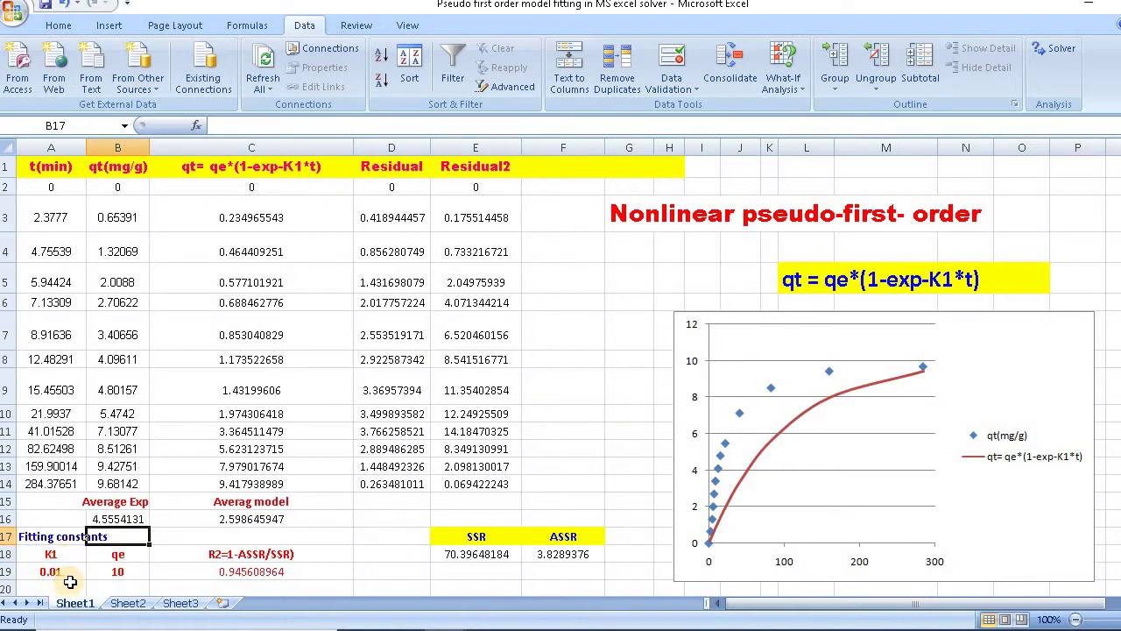
{"action": "left_click", "coordinate": [127, 573]}
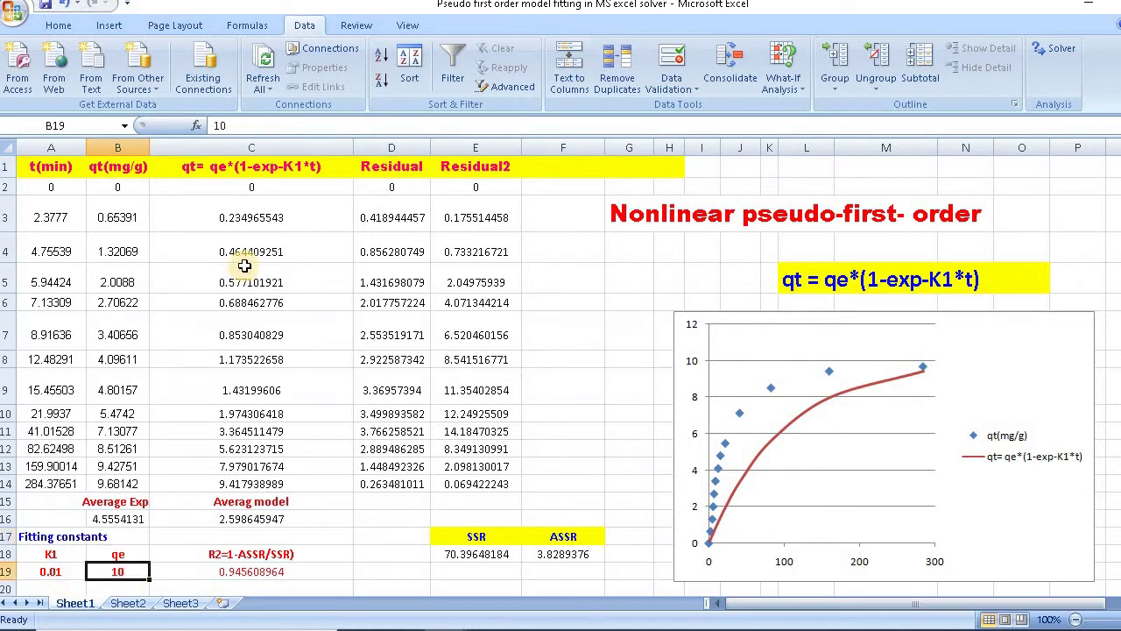
{"action": "double_click", "coordinate": [251, 187]}
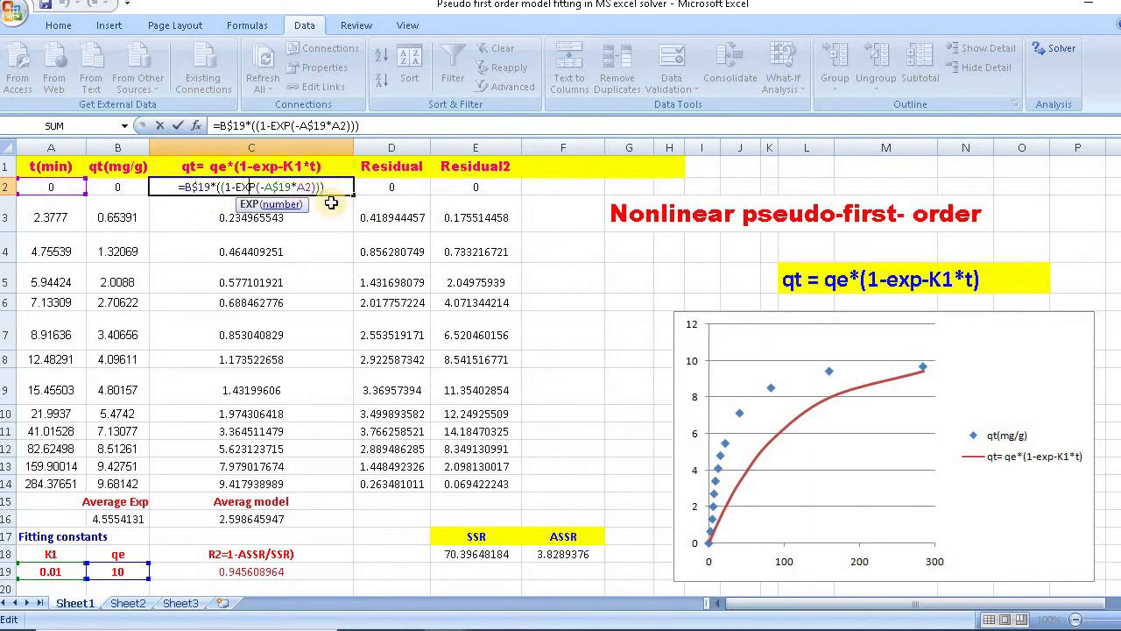
{"action": "key", "text": "Escape"}
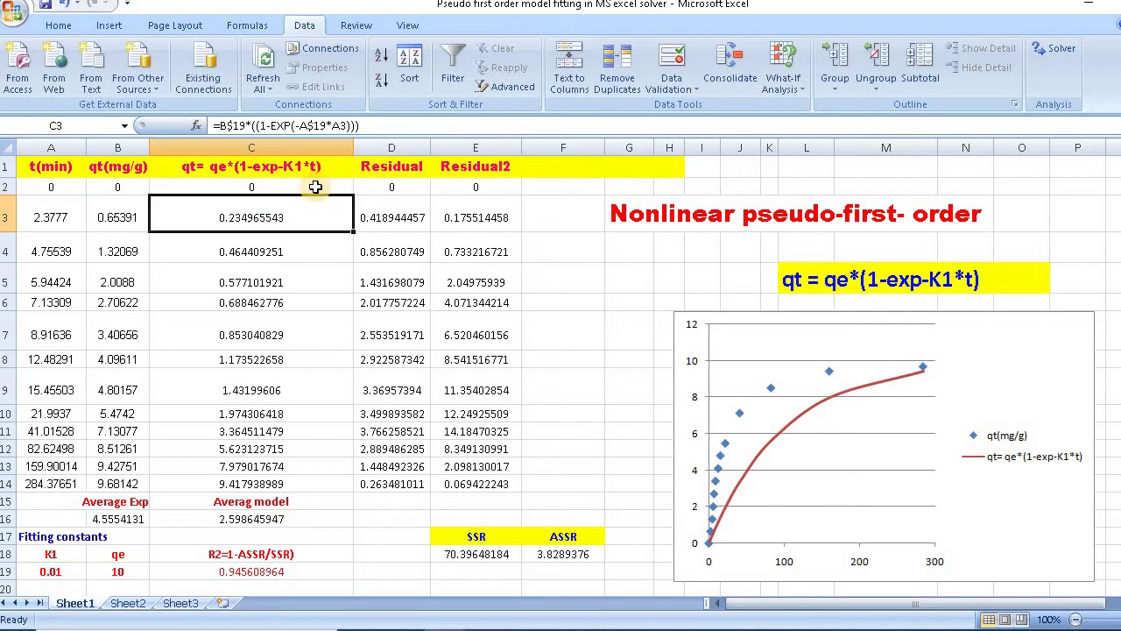
{"action": "left_click_drag", "start_coordinate": [353, 195], "coordinate": [358, 486]}
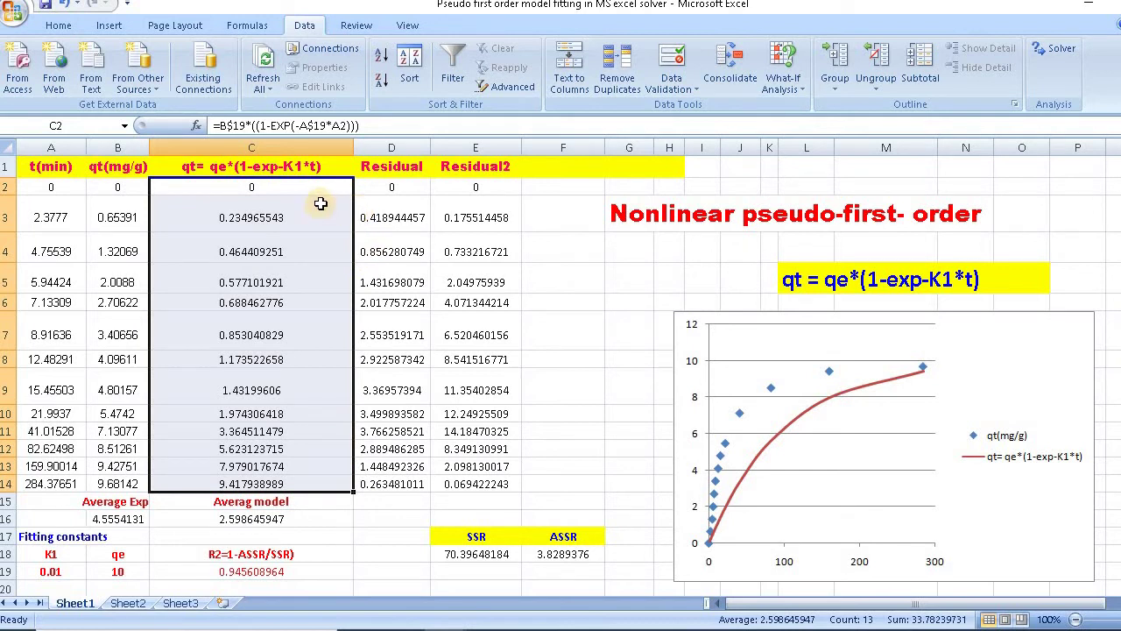
- Enter the residual formula =B2-C2 in D2 and the squared residual formula =D2^2 in E2
{"action": "left_click", "coordinate": [394, 186]}
{"action": "type", "text": "=B2-C2"}
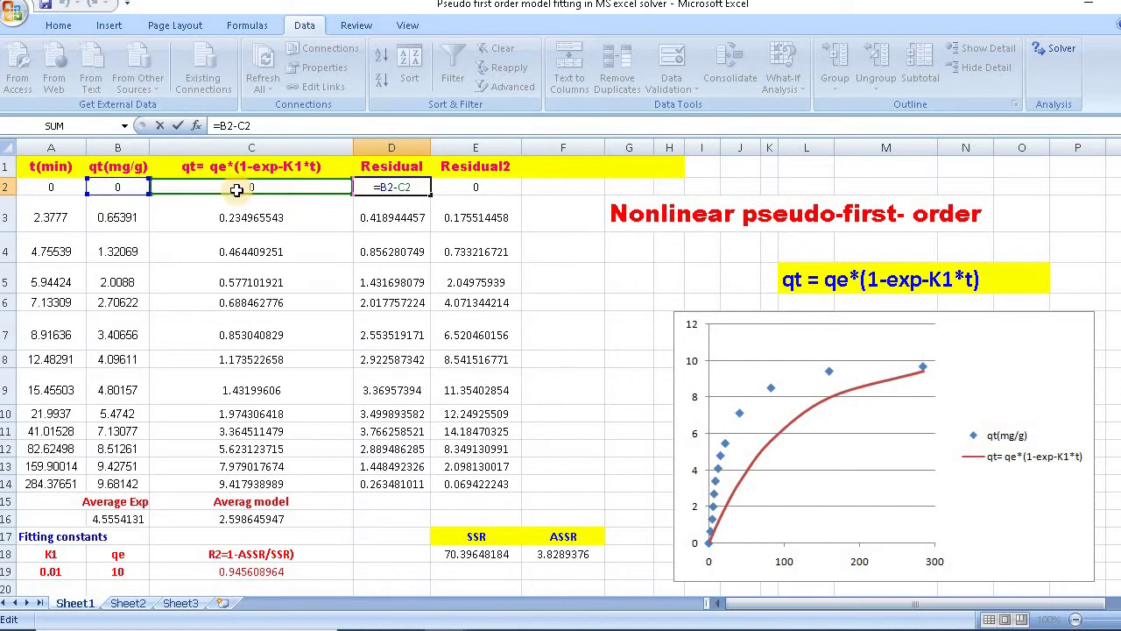
{"action": "left_click", "coordinate": [493, 186]}
{"action": "type", "text": "=D2^2"}
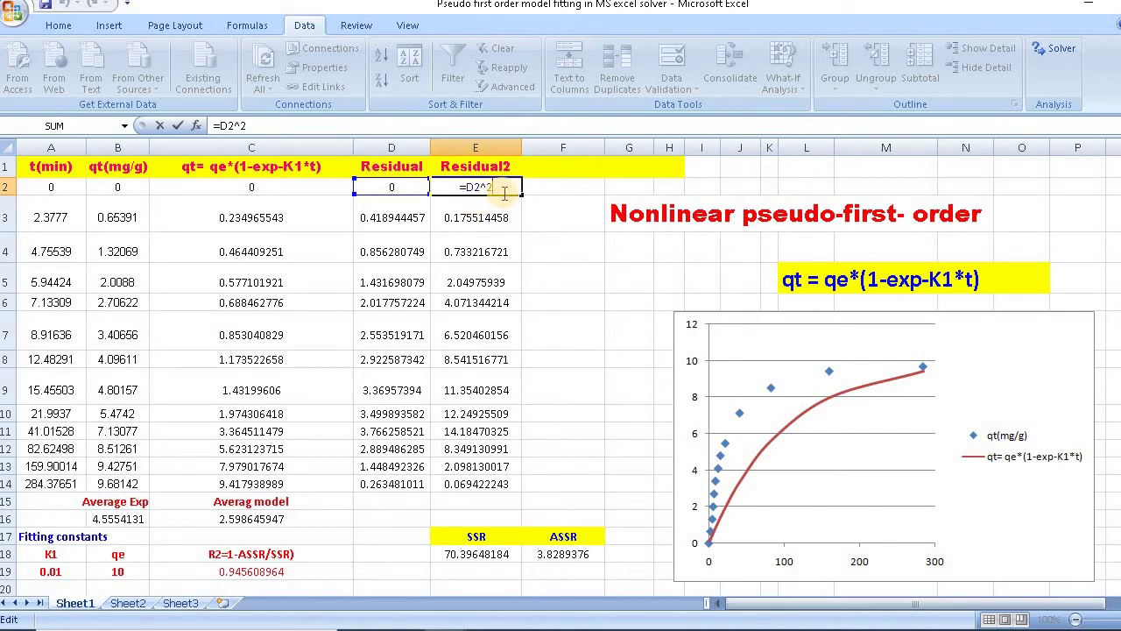
{"action": "key", "text": "Return"}
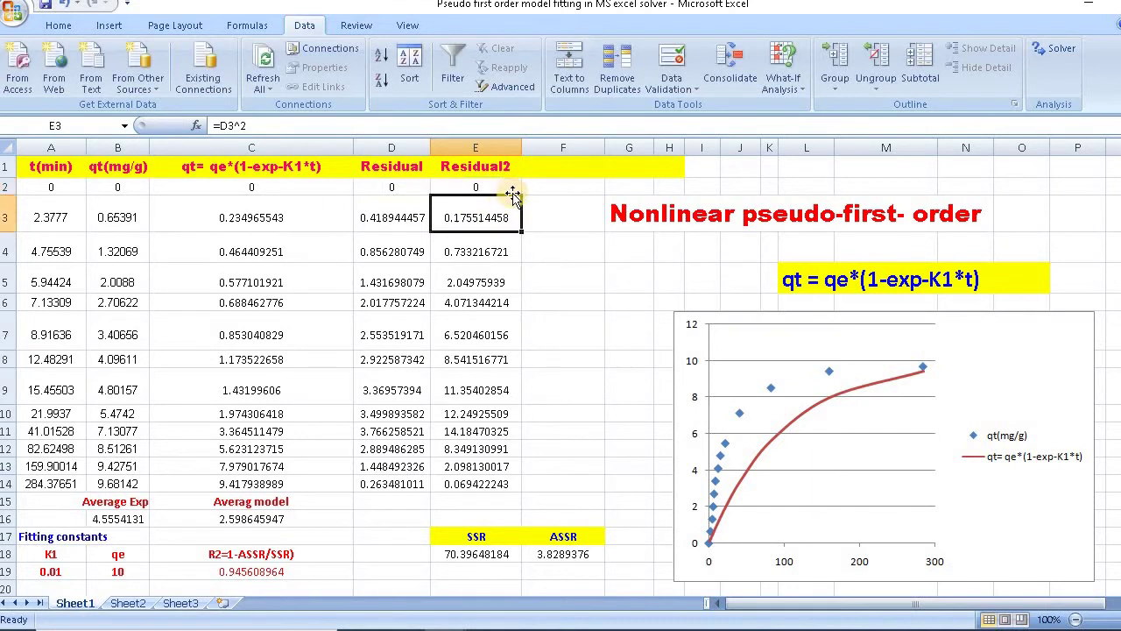
- Check the SSR formula in E18 and the range of squared residuals it sums
{"action": "left_click", "coordinate": [467, 553]}
{"action": "double_click", "coordinate": [464, 554]}
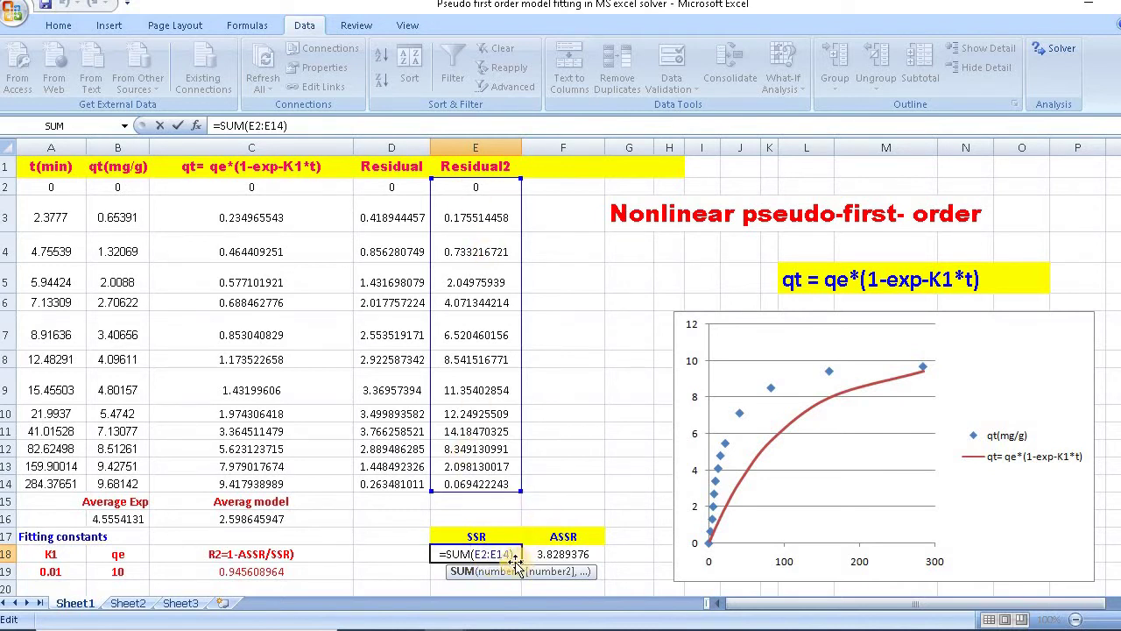
{"action": "key", "text": "Return"}
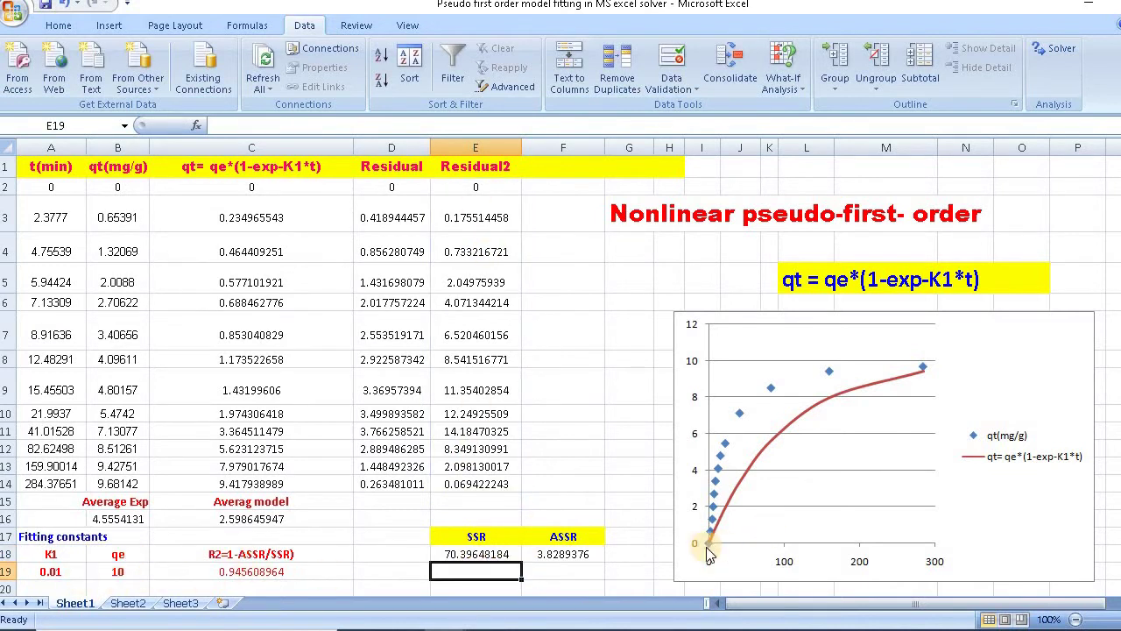
- Try qe values of 9 and 9.2 in B19, and settle on 9.4
{"action": "left_click", "coordinate": [117, 568]}
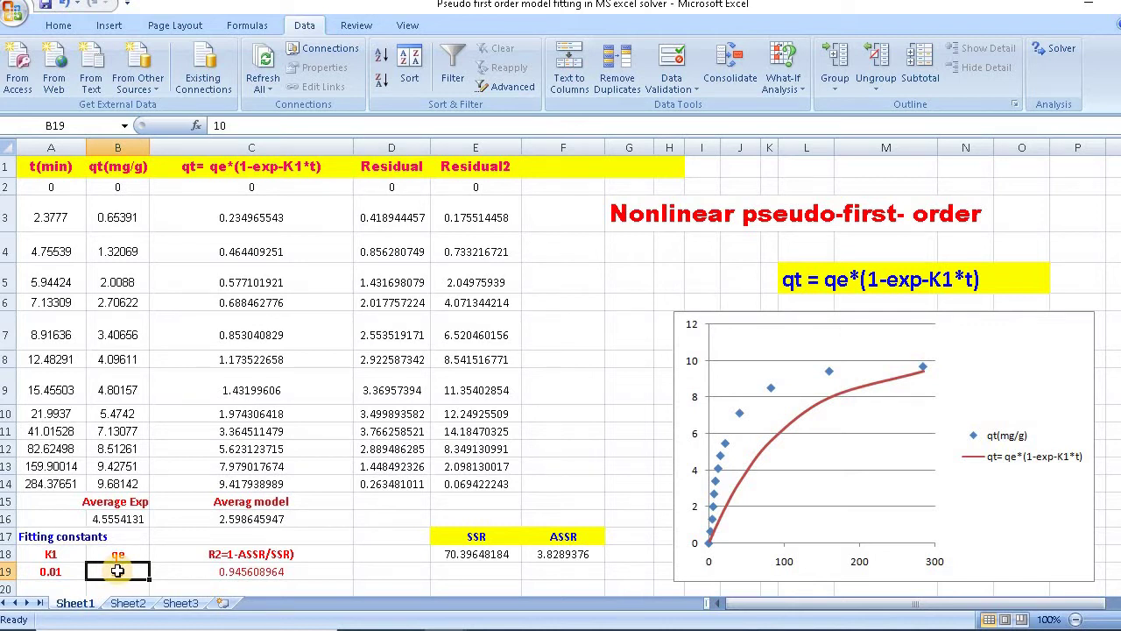
{"action": "type", "text": "9"}
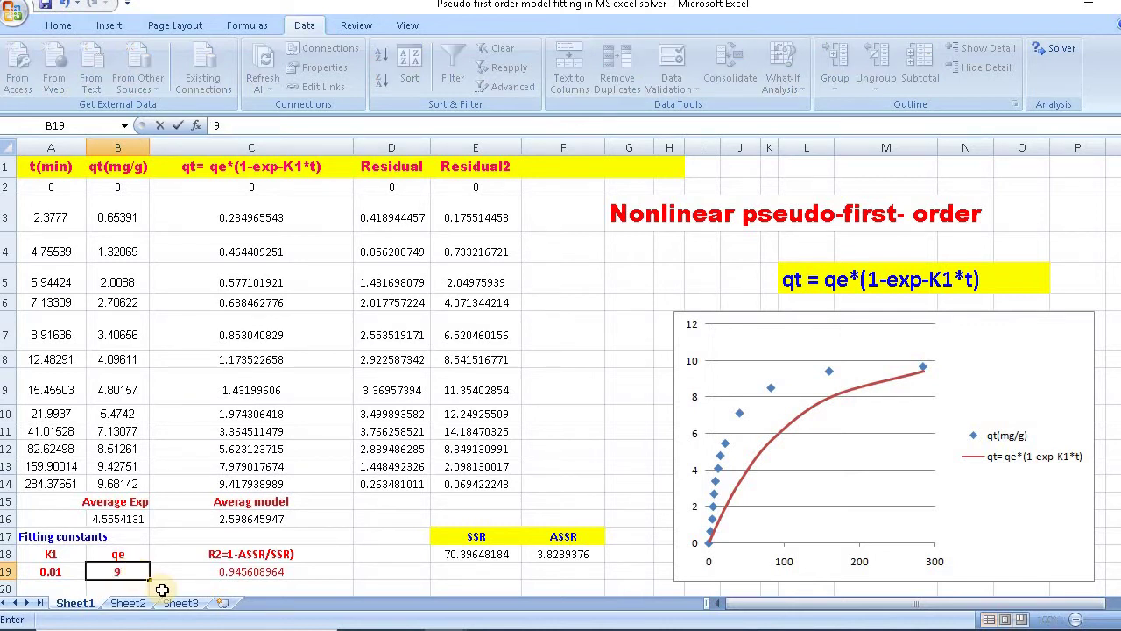
{"action": "left_click", "coordinate": [180, 571]}
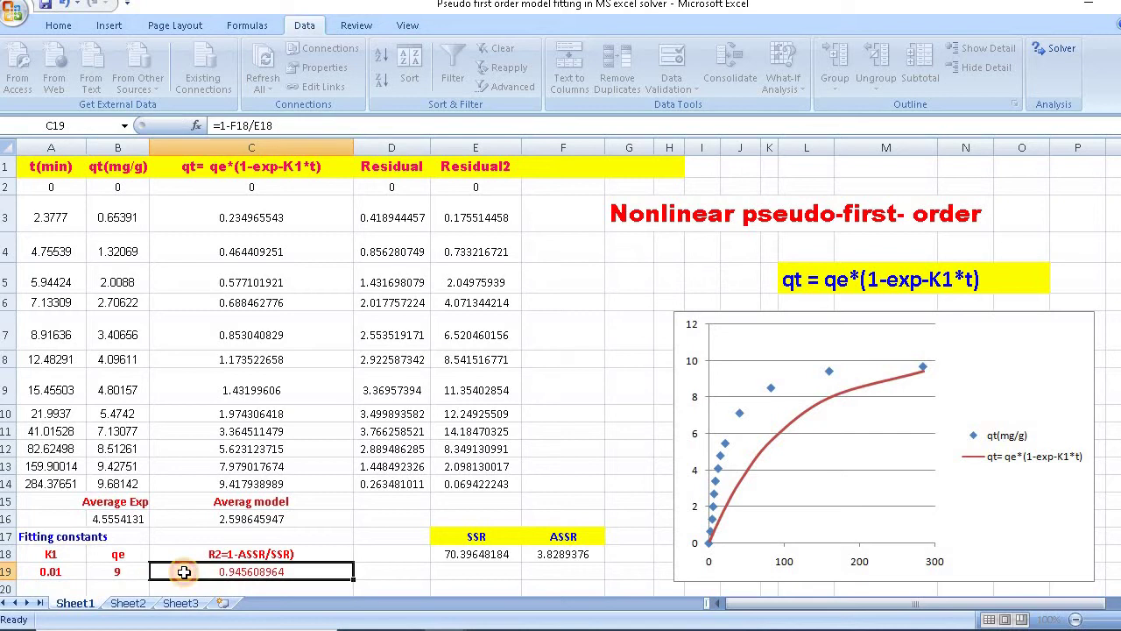
{"action": "double_click", "coordinate": [117, 571]}
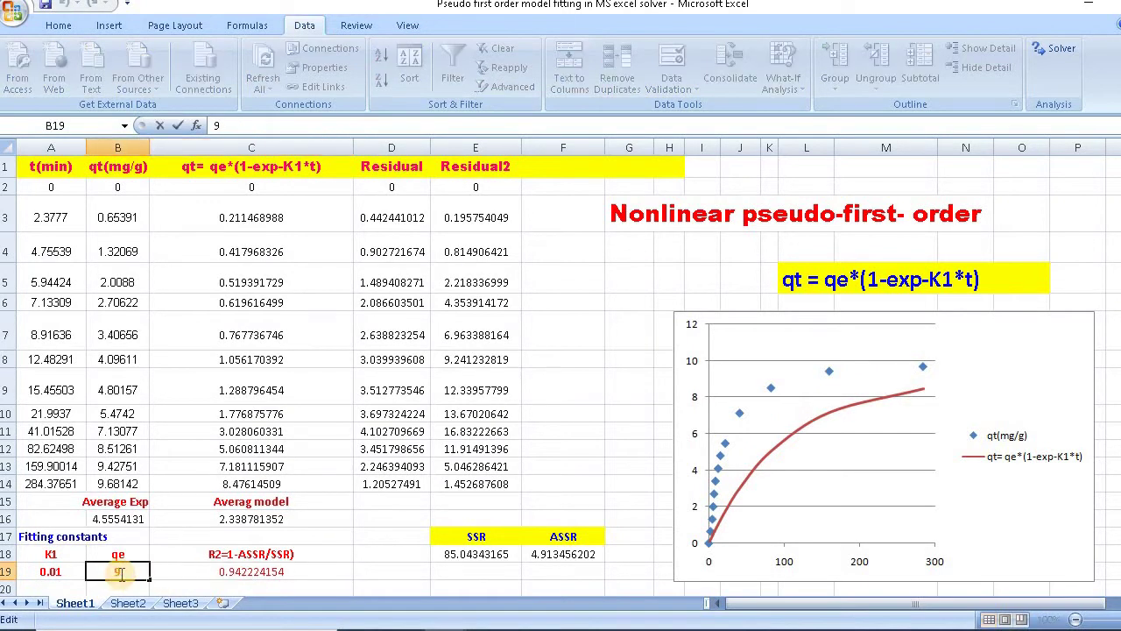
{"action": "type", "text": ".2"}
{"action": "left_click", "coordinate": [176, 571]}
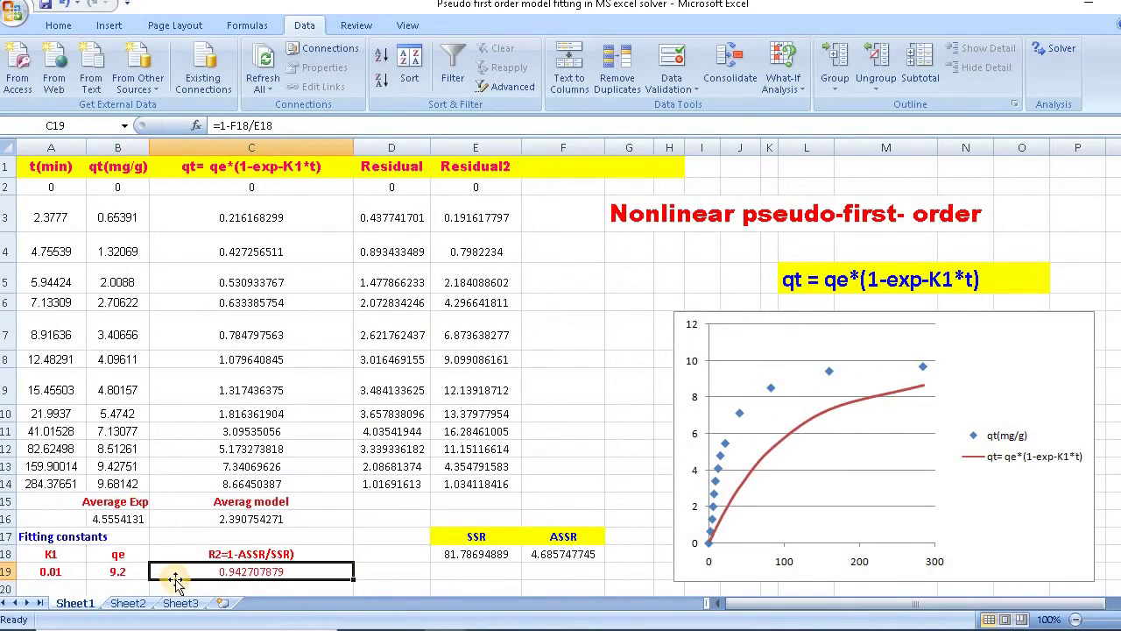
{"action": "double_click", "coordinate": [114, 571]}
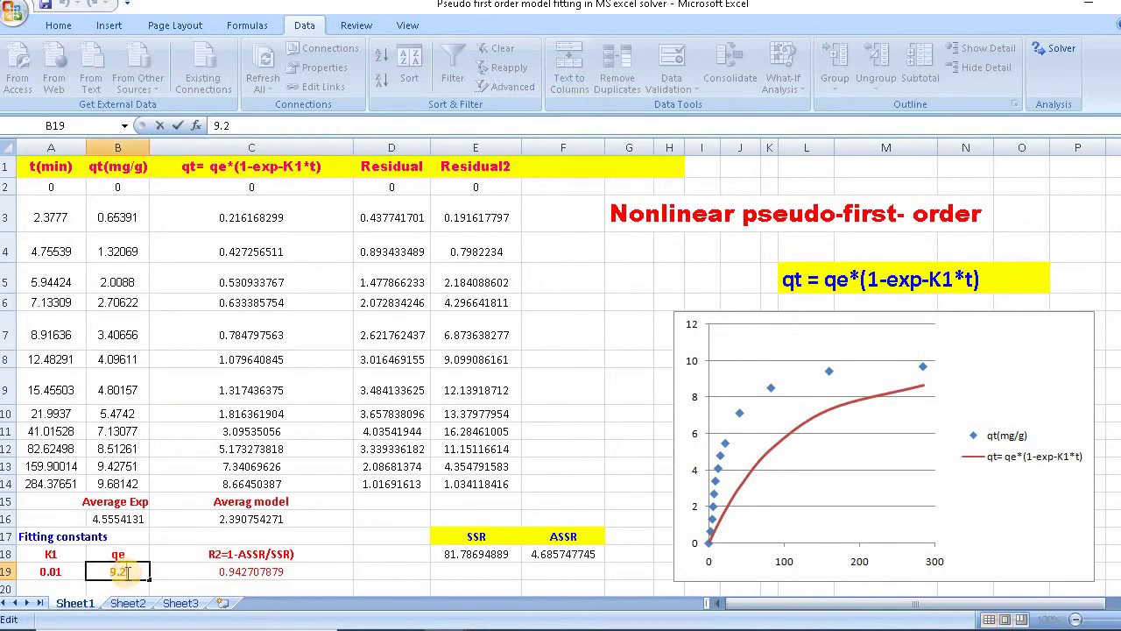
{"action": "type", "text": "4"}
{"action": "left_click", "coordinate": [175, 585]}
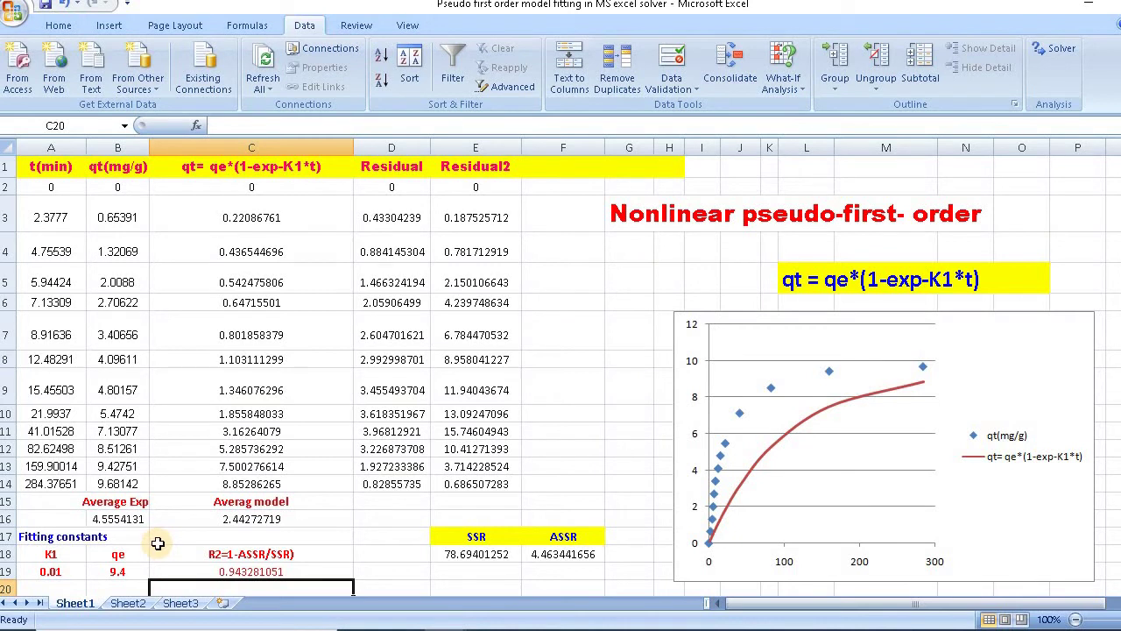
- Try K1 values of 0.31 and 0.35 in A19, and set K1 to 0.4
{"action": "double_click", "coordinate": [54, 570]}
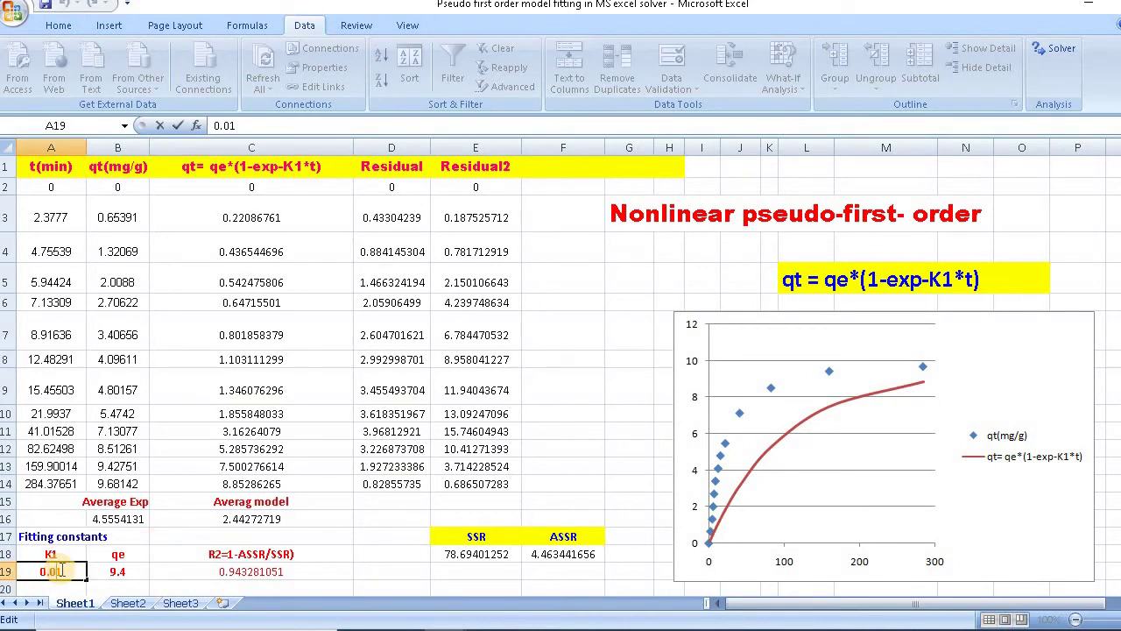
{"action": "type", "text": "3"}
{"action": "left_click", "coordinate": [170, 582]}
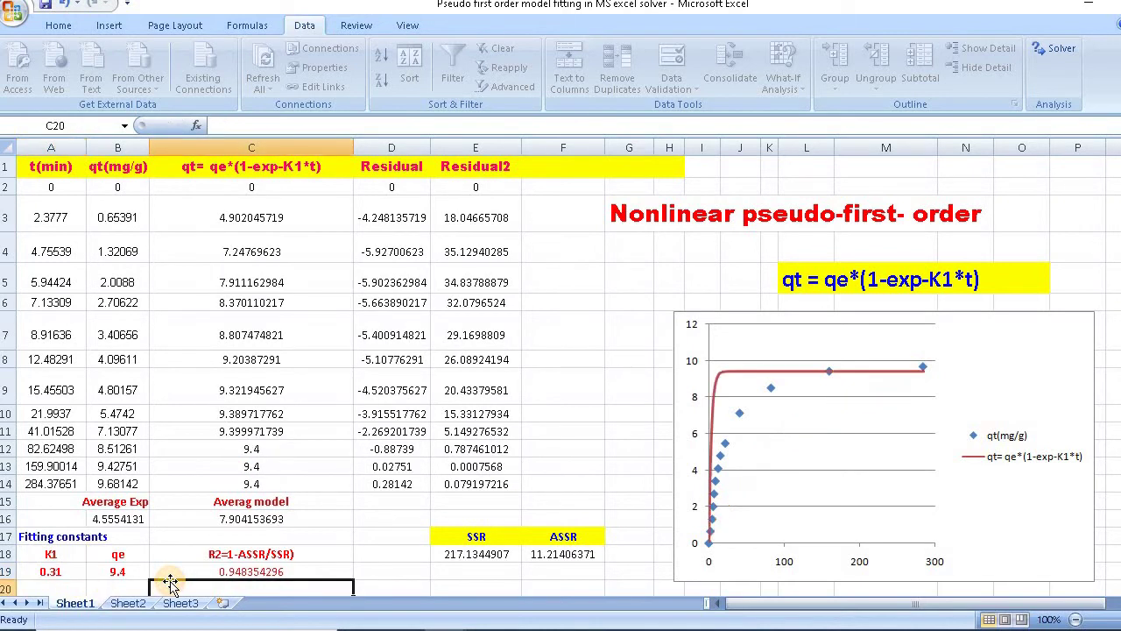
{"action": "double_click", "coordinate": [65, 571]}
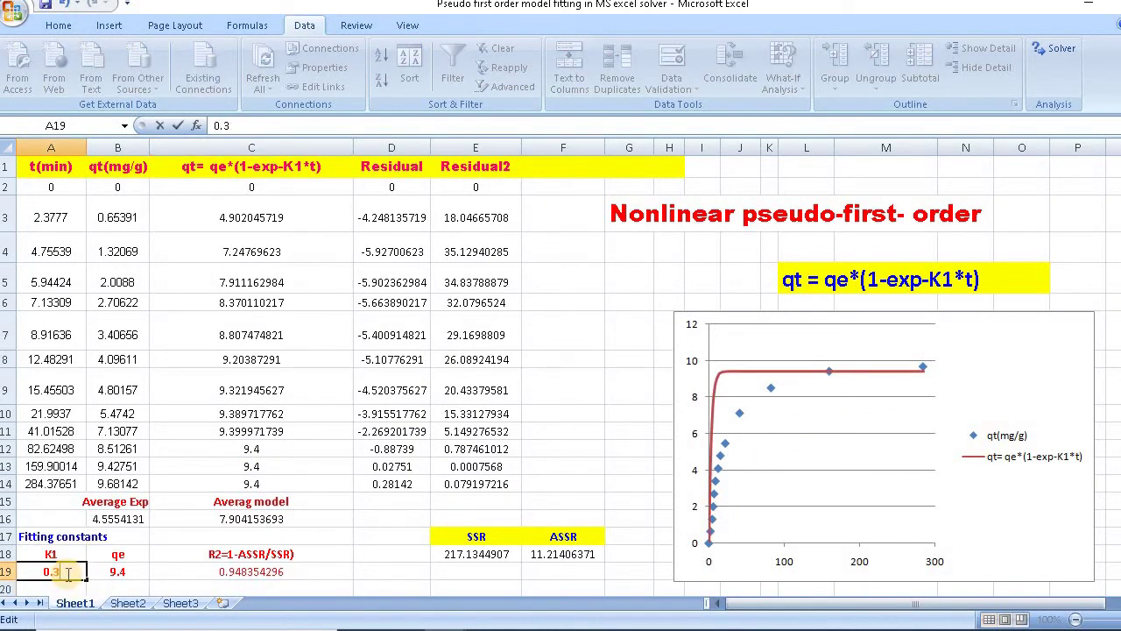
{"action": "type", "text": "5"}
{"action": "key", "text": "Return"}
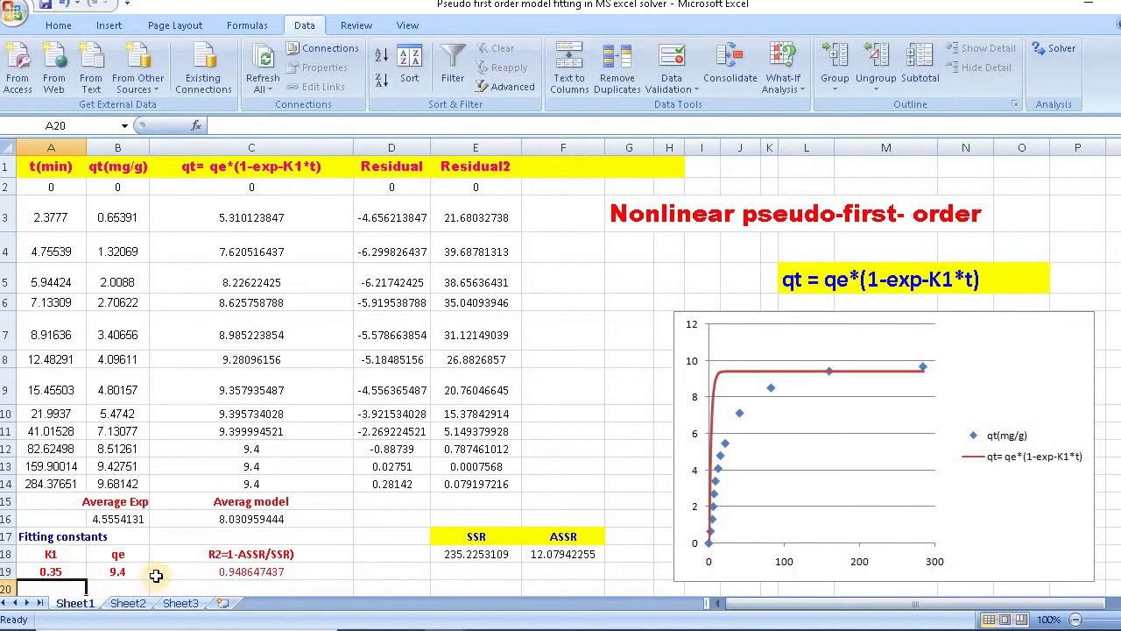
{"action": "double_click", "coordinate": [61, 571]}
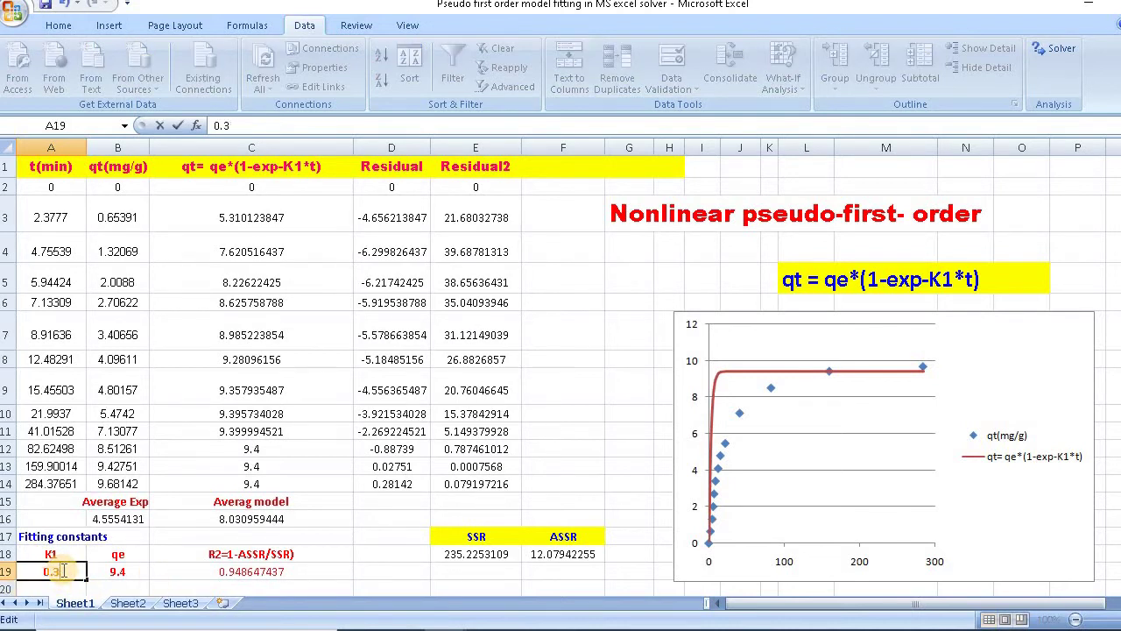
{"action": "type", "text": "4"}
{"action": "key", "text": "Return"}
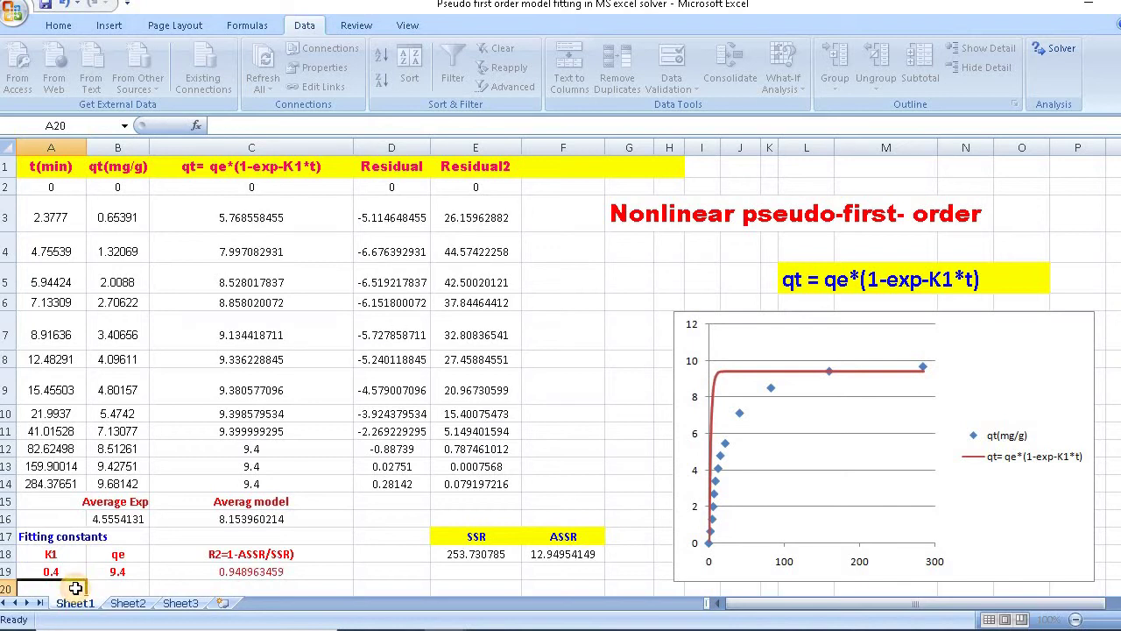
- Set the starting guesses to 9.5 for qe in B19 and 0.42 for K1 in A19
{"action": "left_click", "coordinate": [119, 571]}
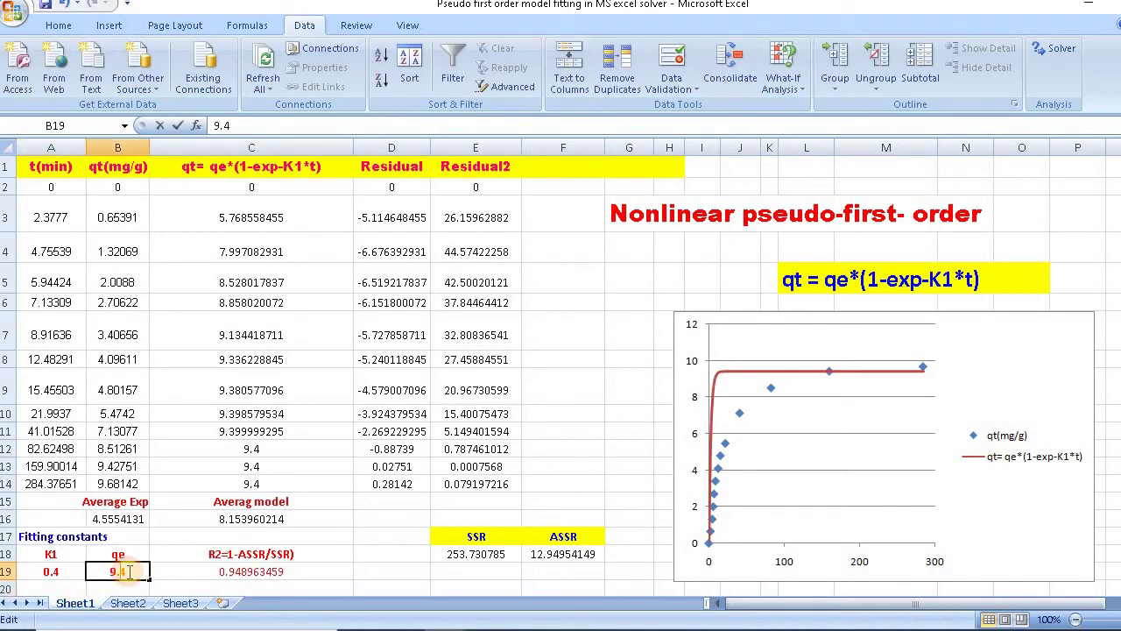
{"action": "double_click", "coordinate": [122, 571]}
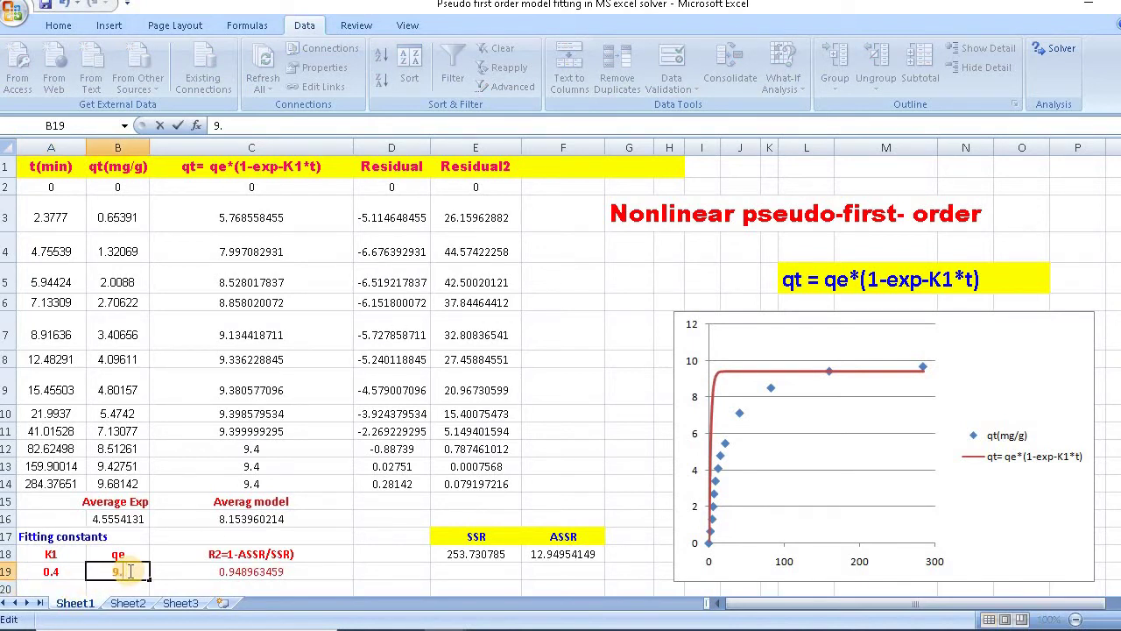
{"action": "type", "text": "5"}
{"action": "left_click", "coordinate": [214, 585]}
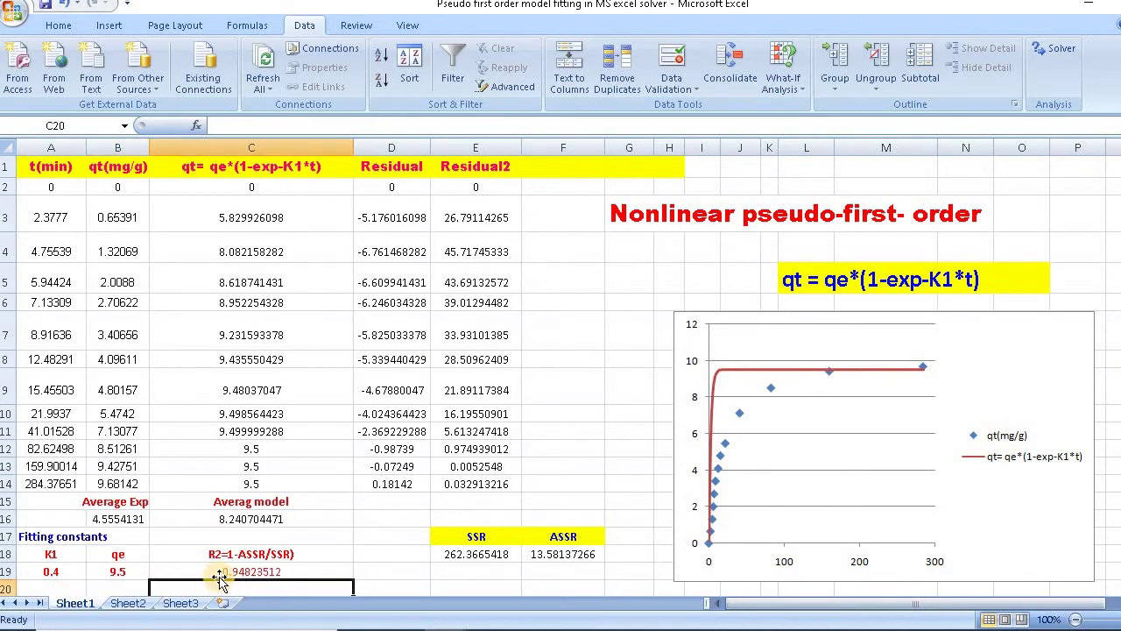
{"action": "left_click", "coordinate": [65, 576]}
{"action": "double_click", "coordinate": [65, 576]}
{"action": "type", "text": "2"}
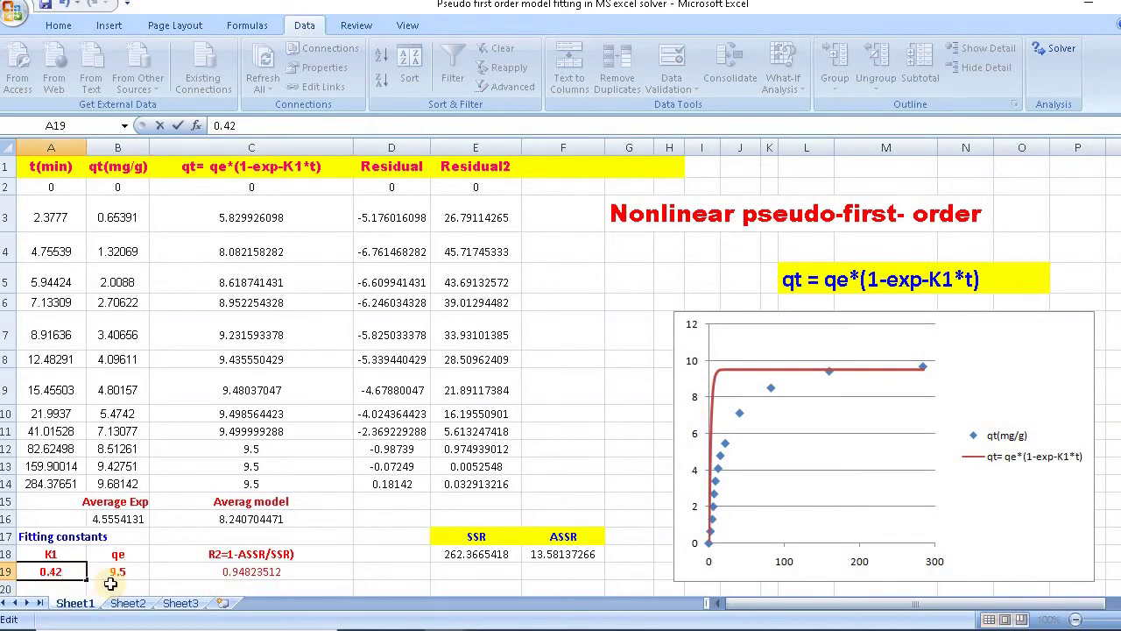
{"action": "left_click", "coordinate": [112, 584]}
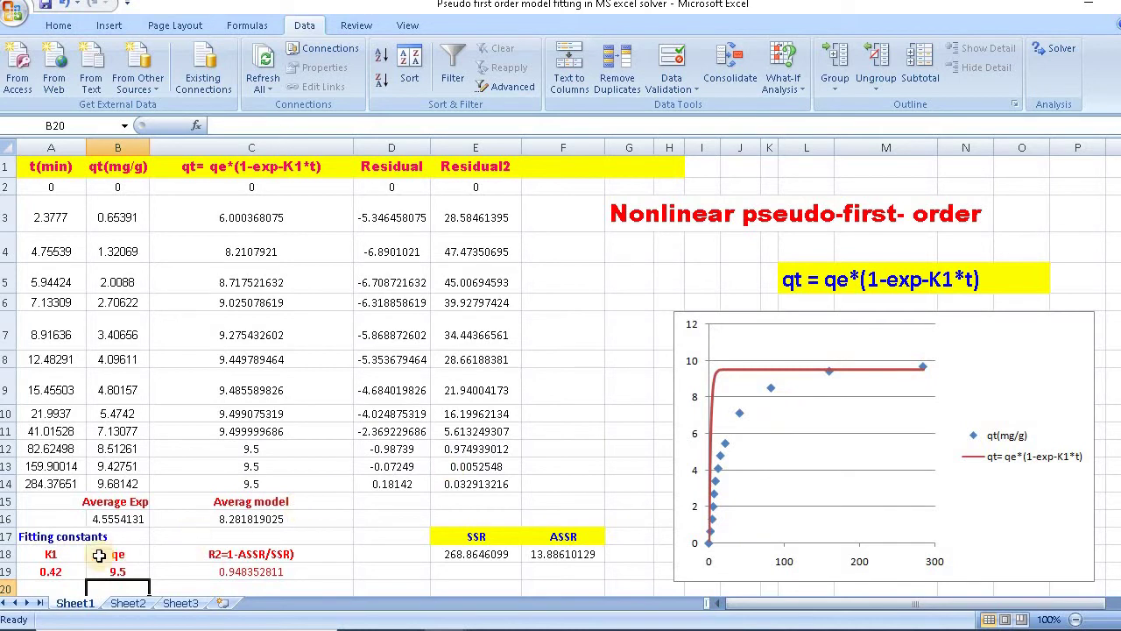
- Set up Solver to minimize the SSR in E18 by changing the K1 and qe cells A19:B19
{"action": "left_click", "coordinate": [77, 571]}
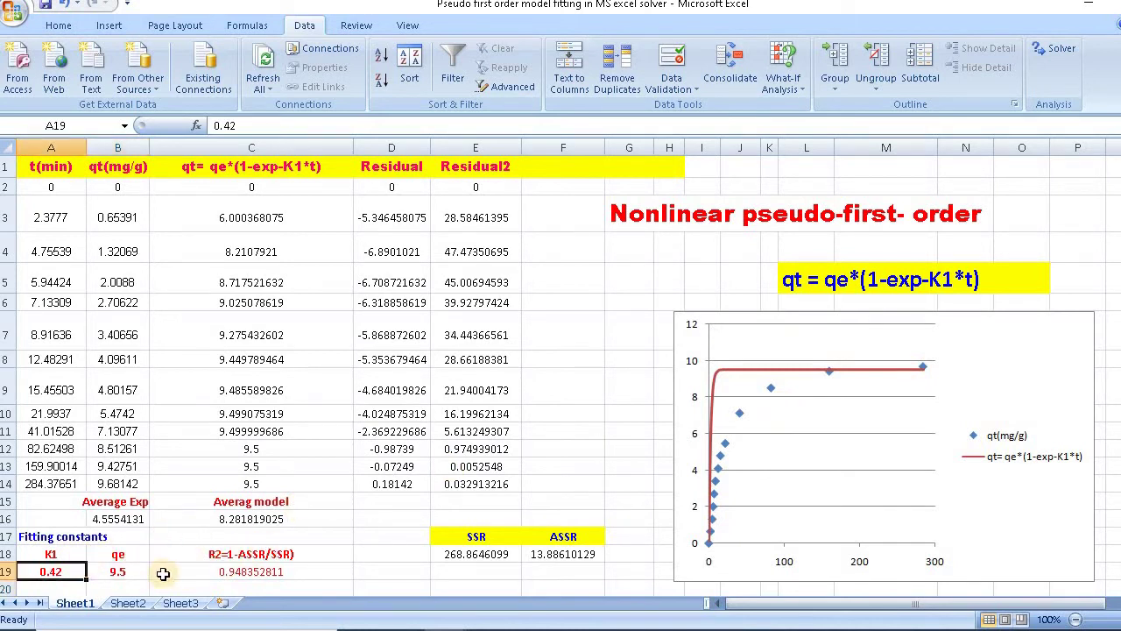
{"action": "left_click", "coordinate": [1063, 49]}
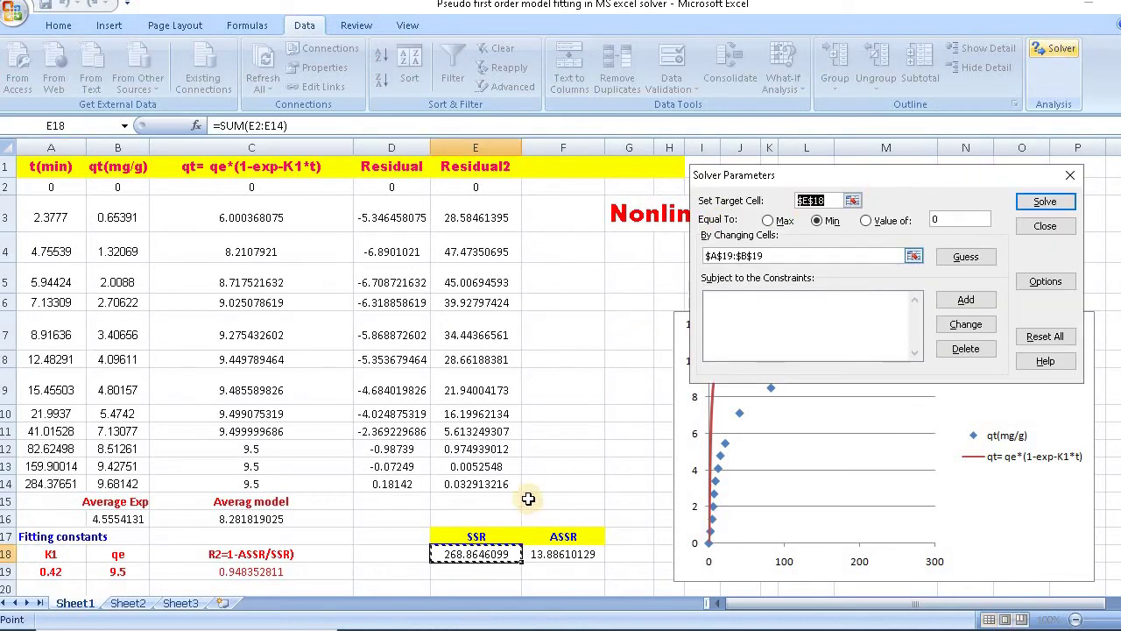
{"action": "left_click", "coordinate": [477, 558]}
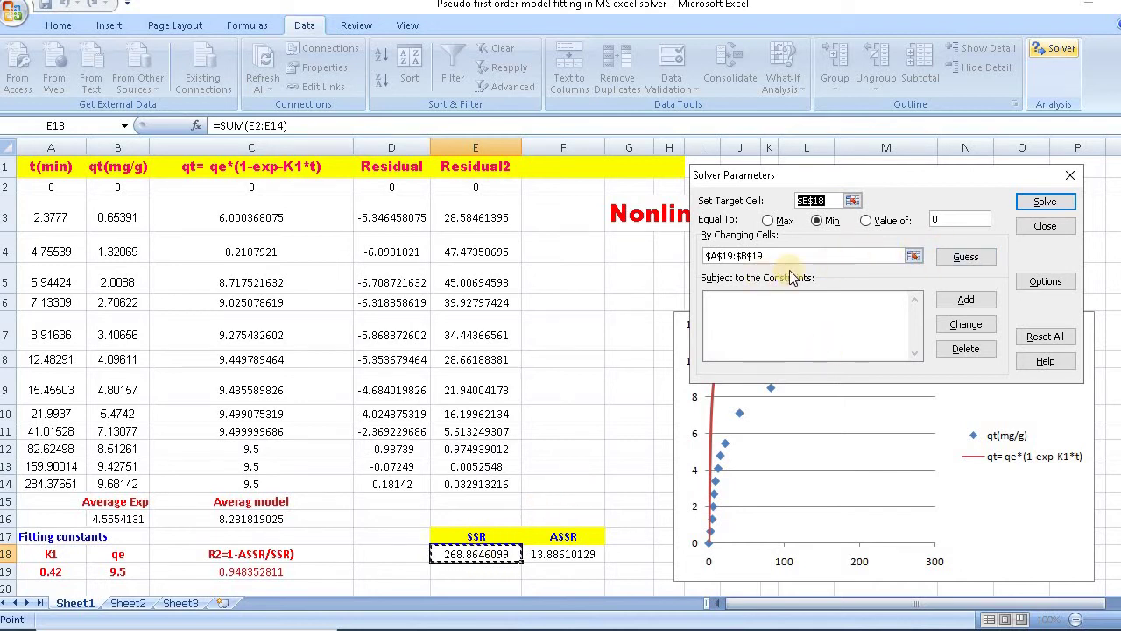
{"action": "left_click", "coordinate": [913, 255]}
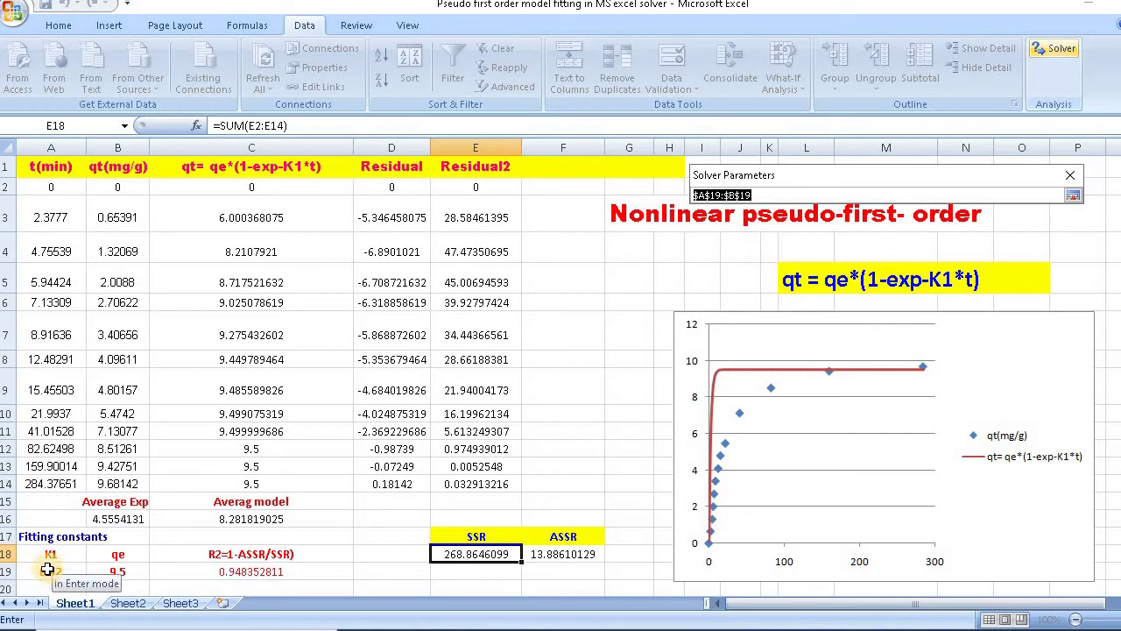
{"action": "left_click_drag", "start_coordinate": [48, 569], "coordinate": [114, 571]}
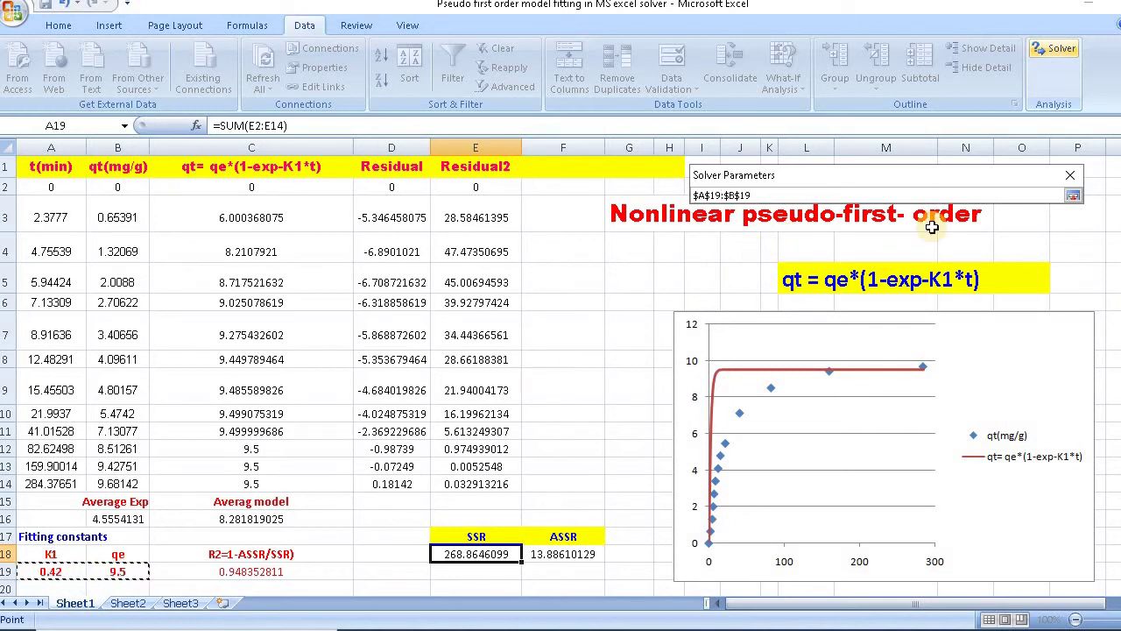
{"action": "left_click", "coordinate": [1073, 196]}
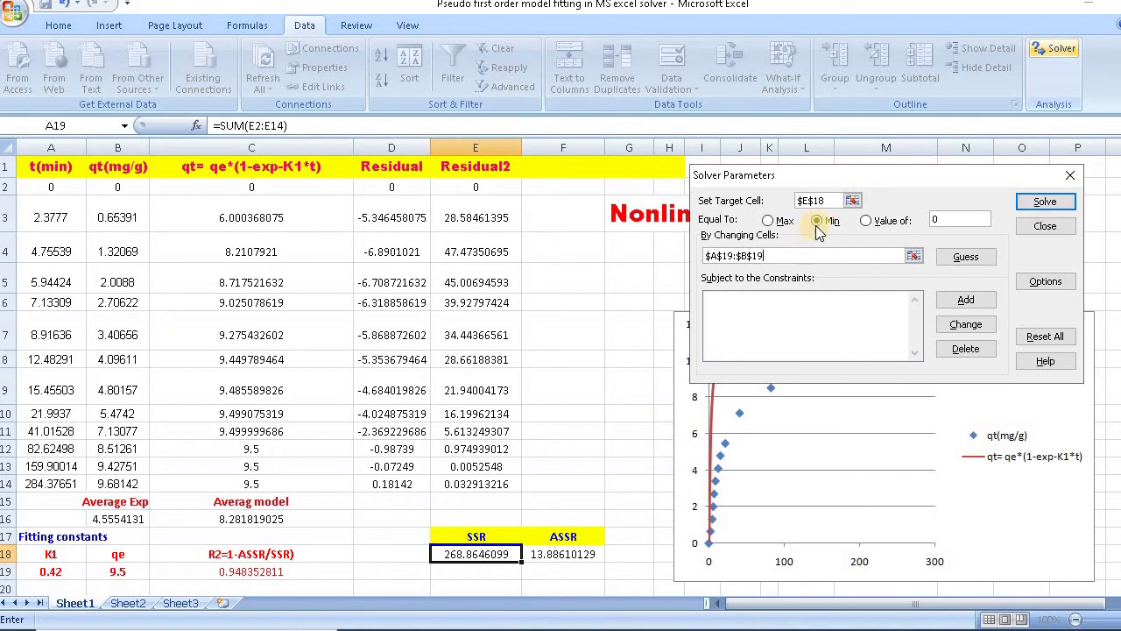
- Run Solver and keep its solution for K1 and qe
{"action": "left_click", "coordinate": [1045, 203]}
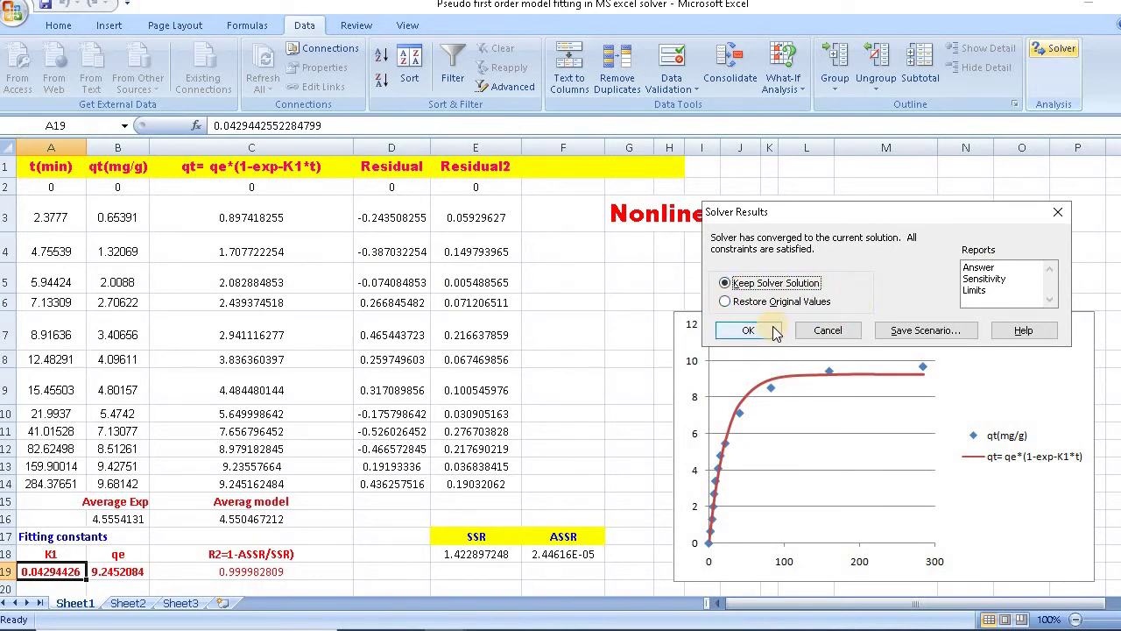
{"action": "left_click", "coordinate": [748, 330]}
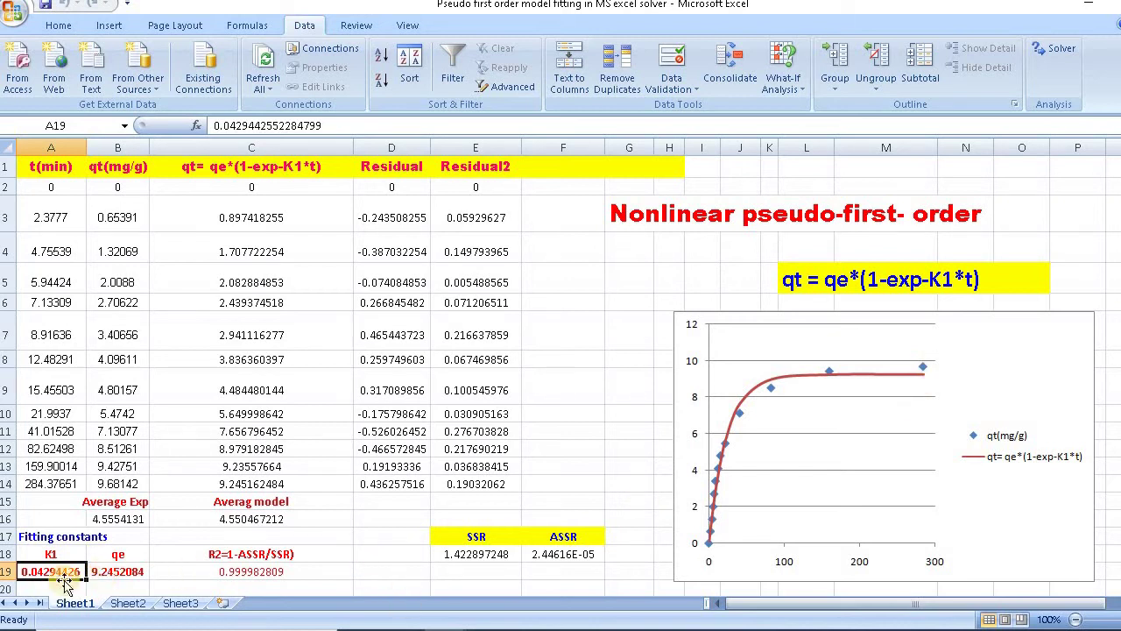
{"action": "left_click", "coordinate": [63, 586]}
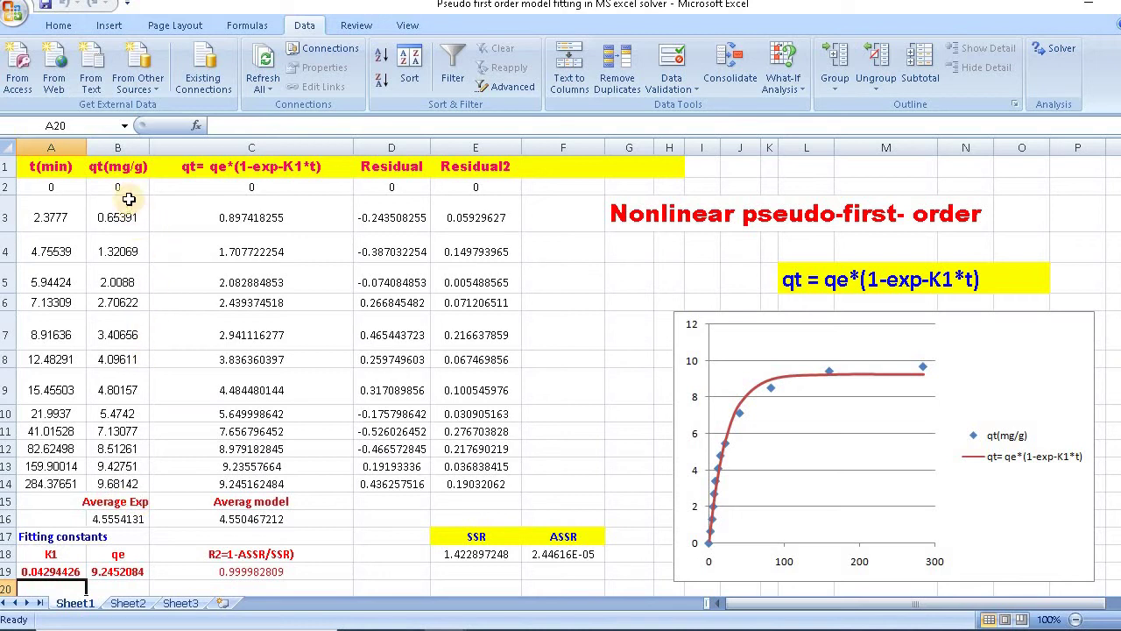
- Check the formulas averaging the experimental qt values in B16 and the model qt values in C16
{"action": "double_click", "coordinate": [114, 519]}
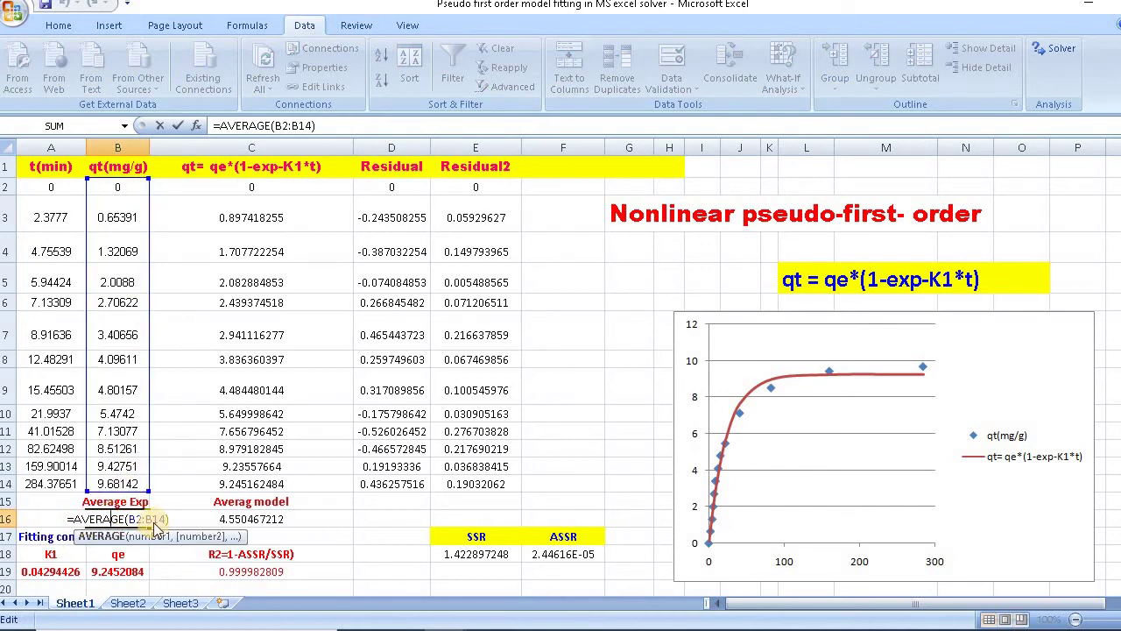
{"action": "key", "text": "Return"}
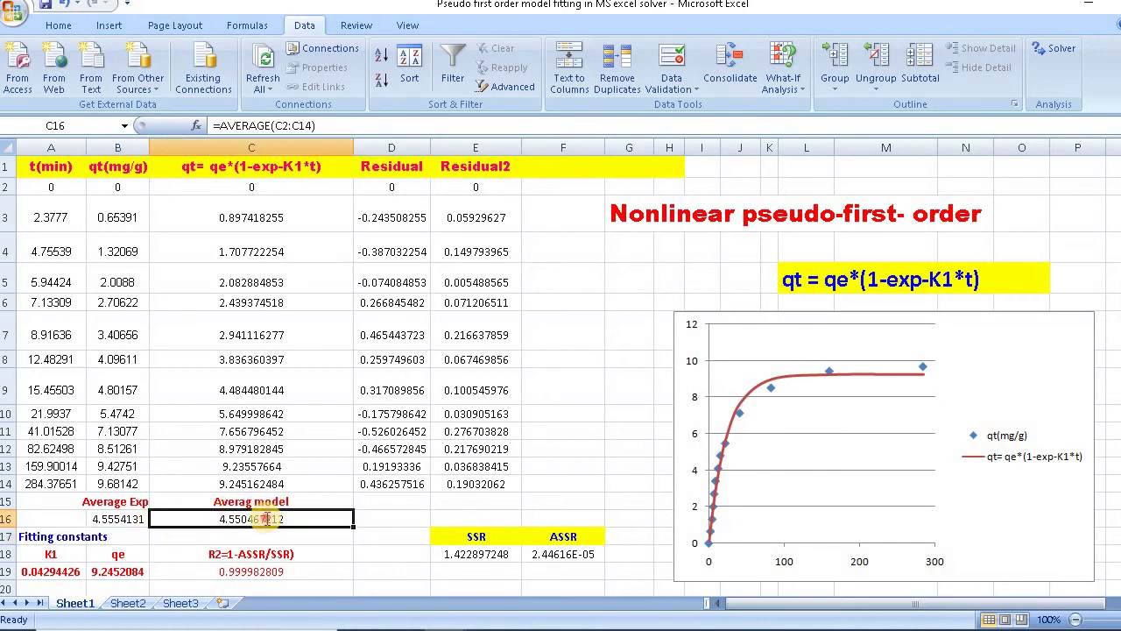
{"action": "double_click", "coordinate": [264, 518]}
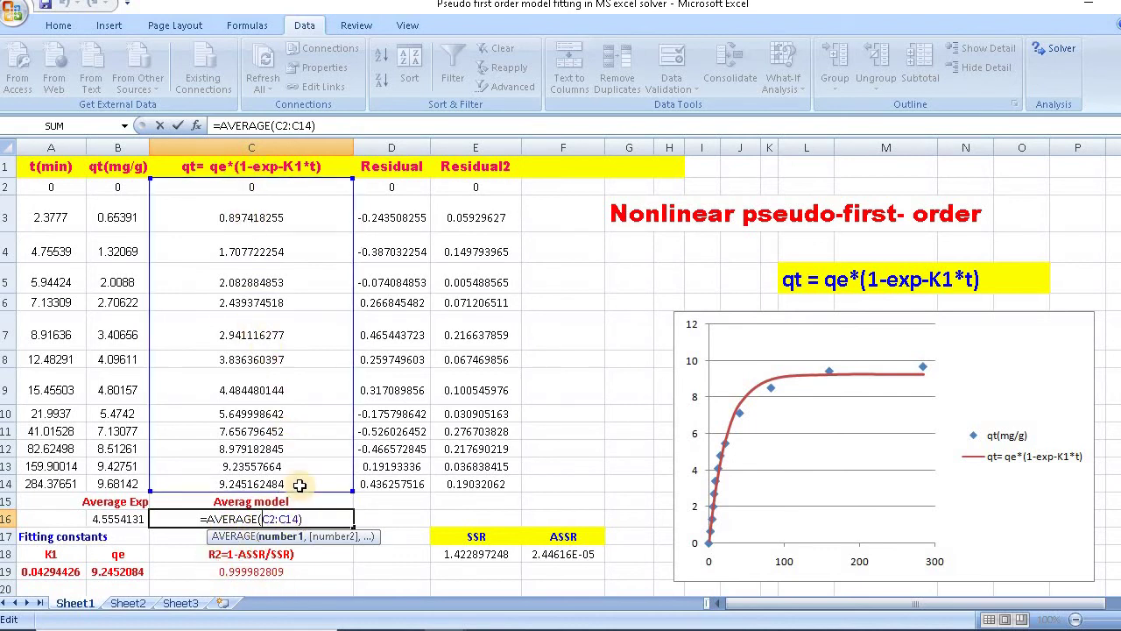
{"action": "key", "text": "Return"}
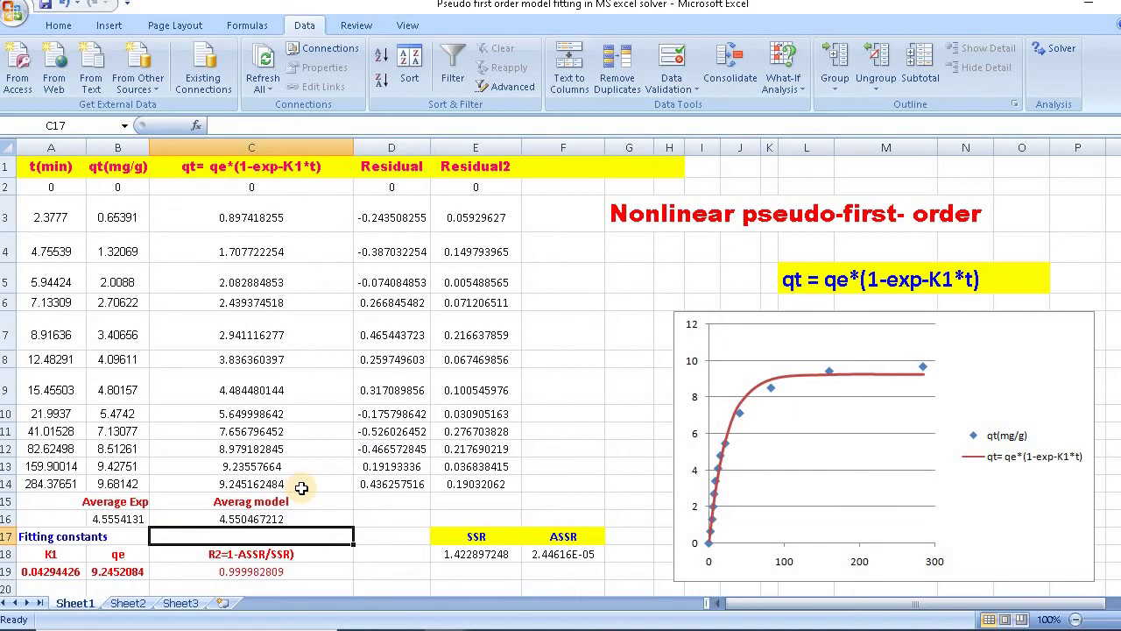
- Check the ASSR formula in F18 and the two average cells it refers to
{"action": "left_click", "coordinate": [568, 555]}
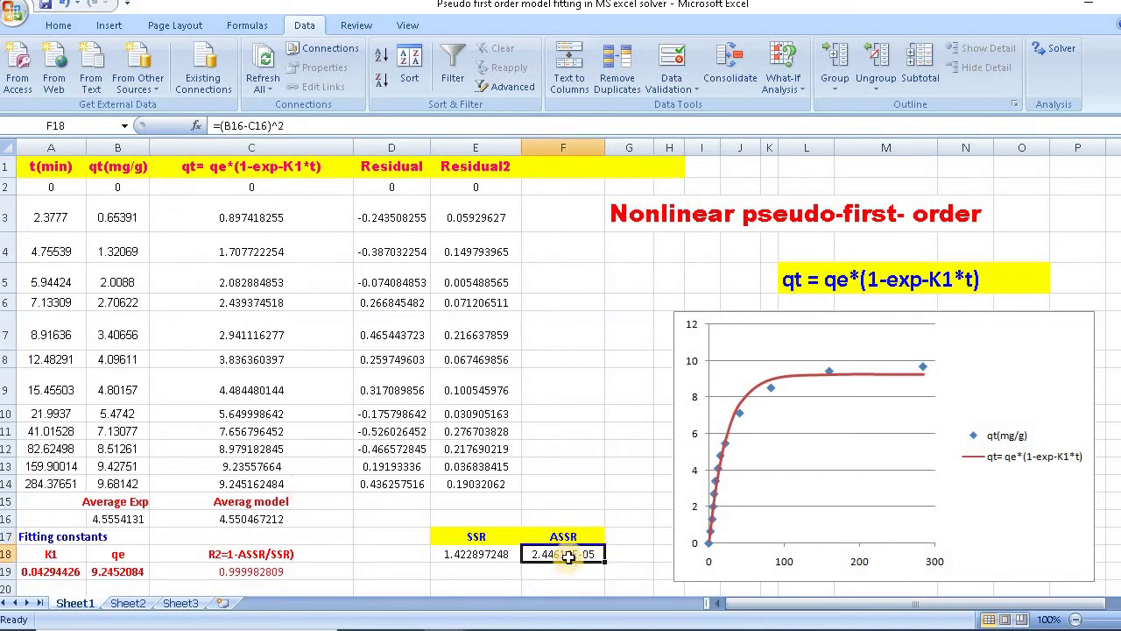
{"action": "double_click", "coordinate": [569, 555]}
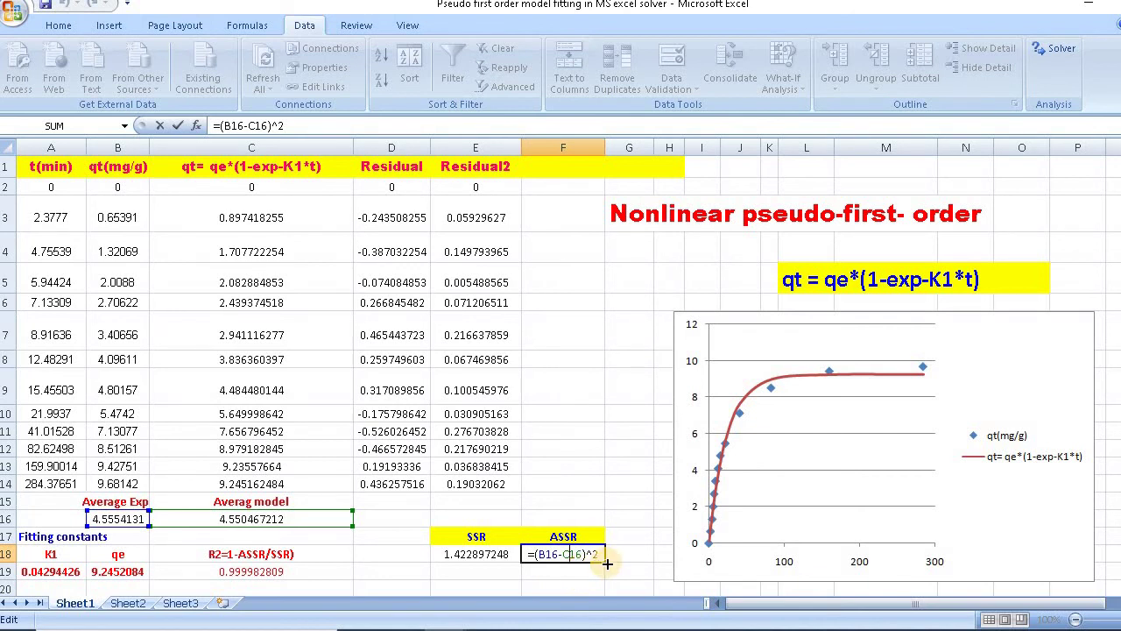
{"action": "key", "text": "Return"}
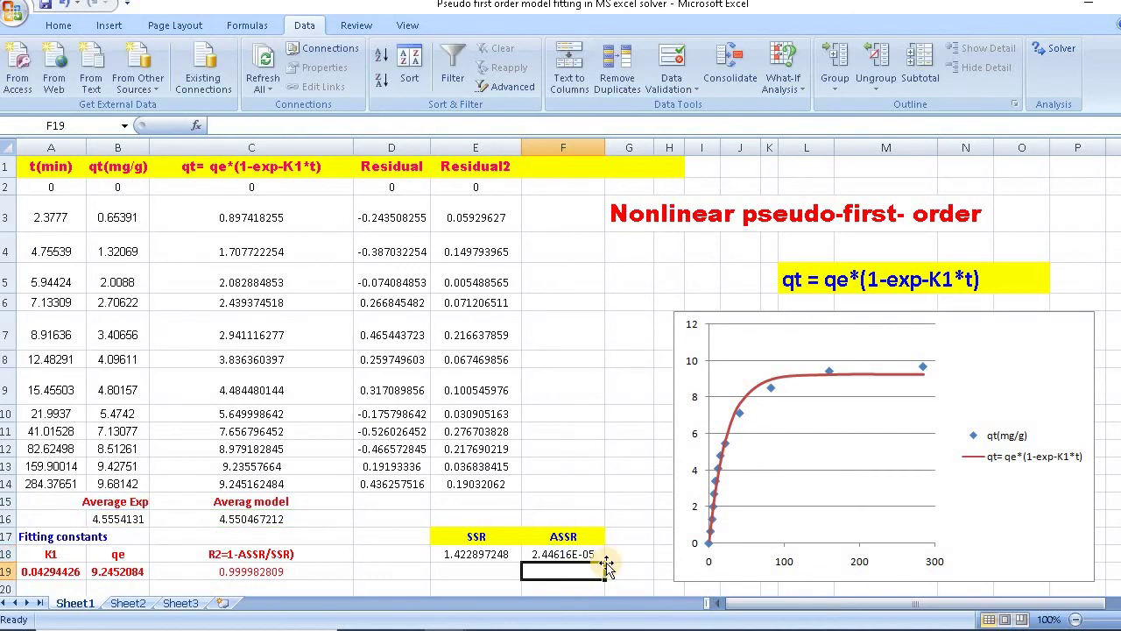
{"action": "scroll", "coordinate": [339, 508], "scroll_direction": "down", "scroll_amount": 1}
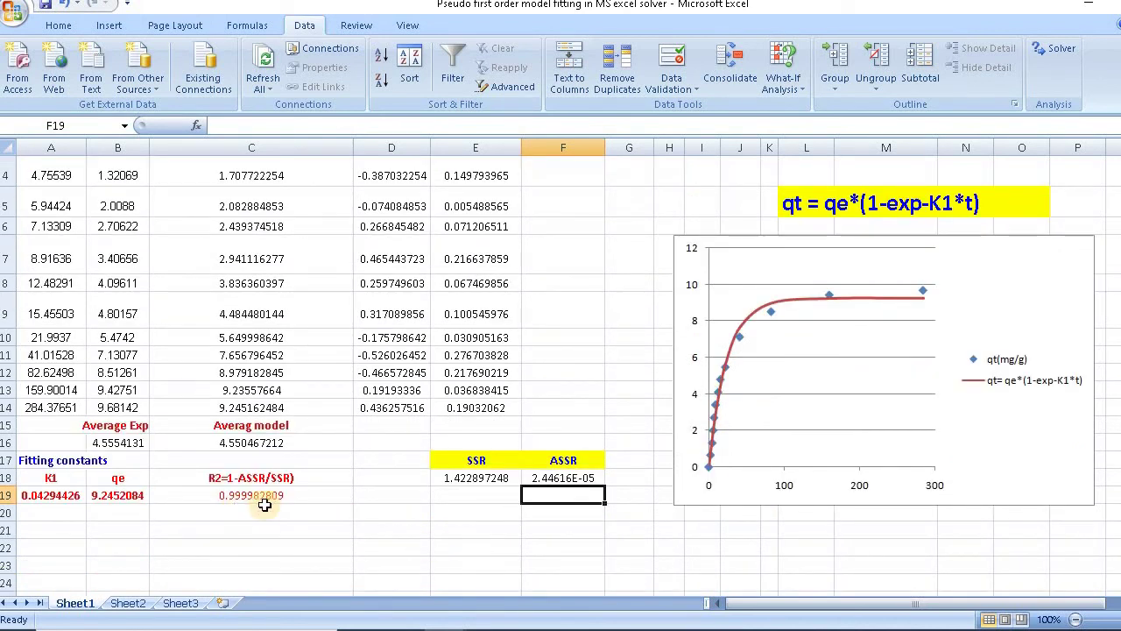
{"action": "scroll", "coordinate": [278, 508], "scroll_direction": "up", "scroll_amount": 1}
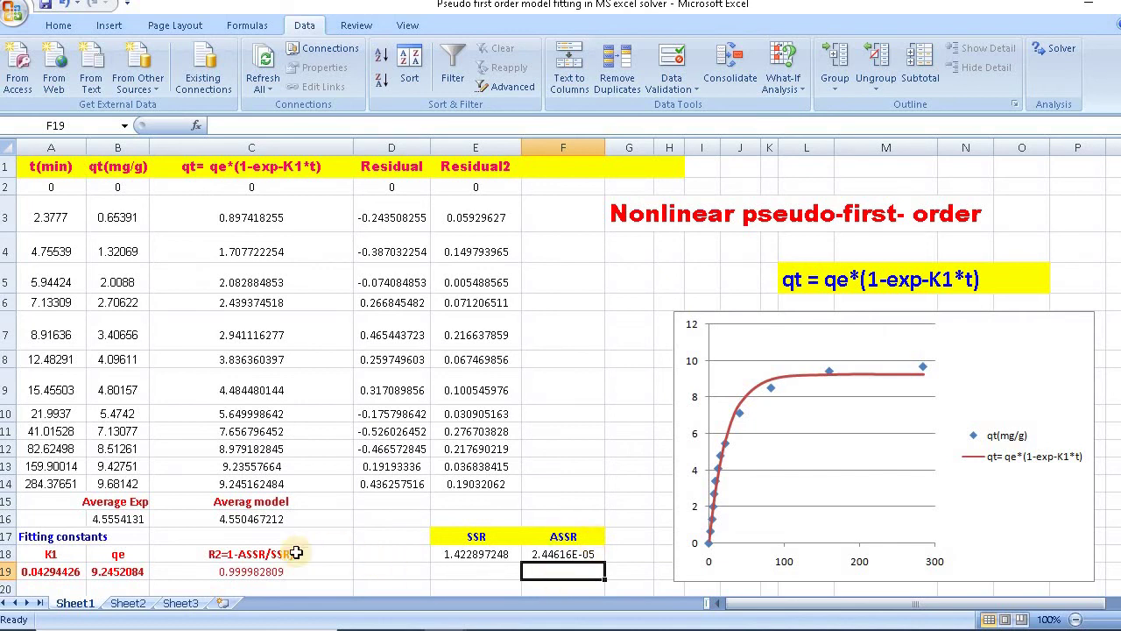
- Check the R2 formula in C19 and how it refers to the ASSR and SSR cells
{"action": "double_click", "coordinate": [251, 571]}
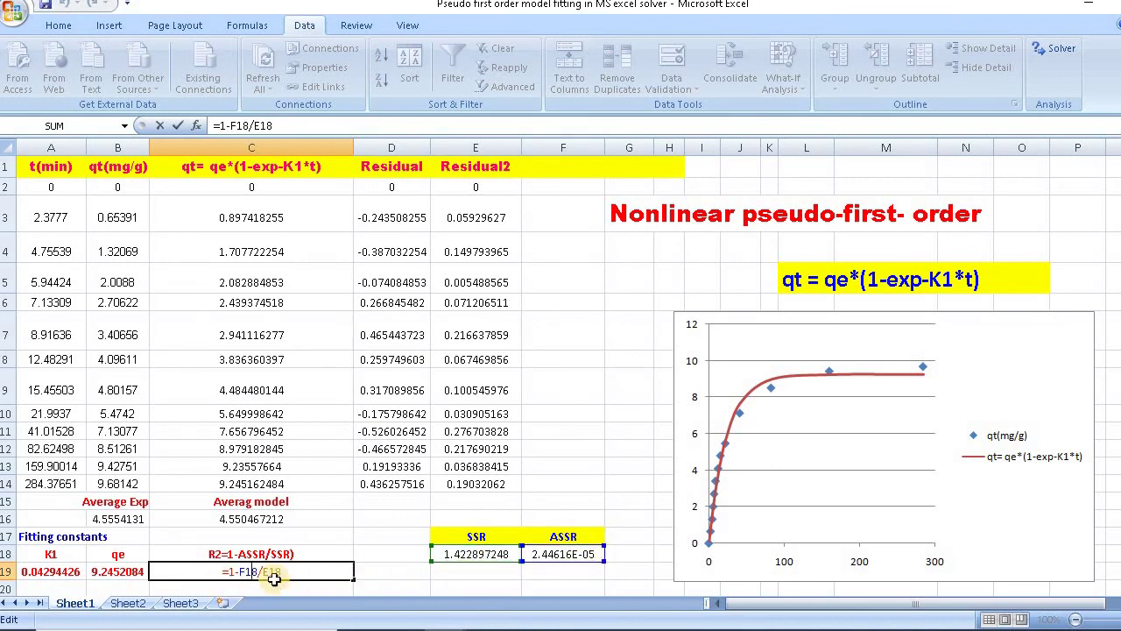
{"action": "key", "text": "Return"}
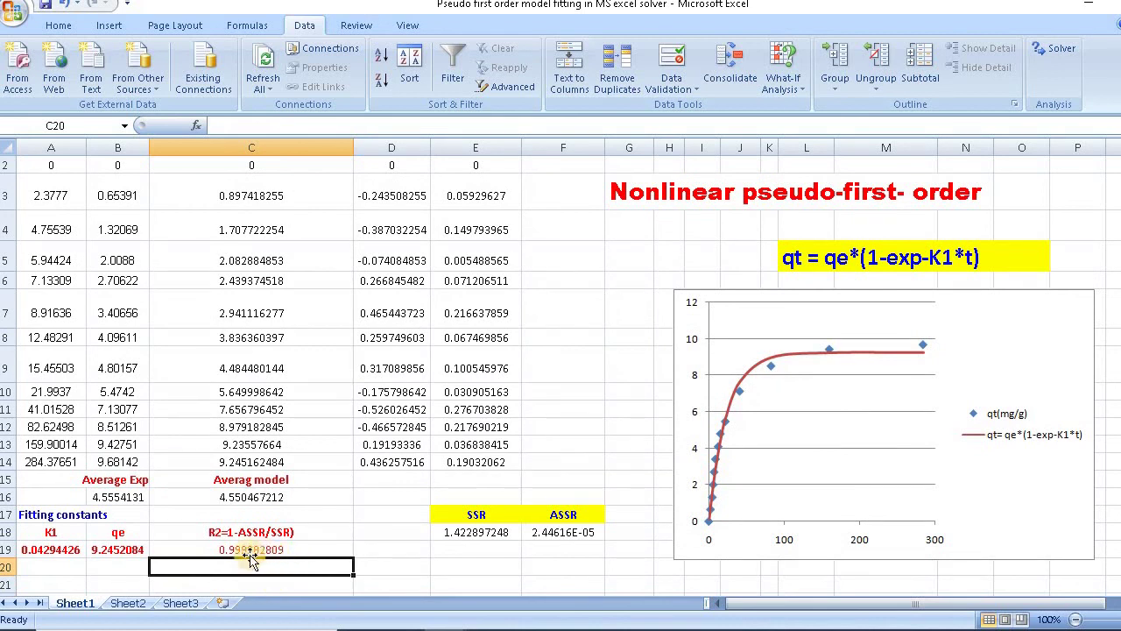
{"action": "left_click", "coordinate": [312, 548]}
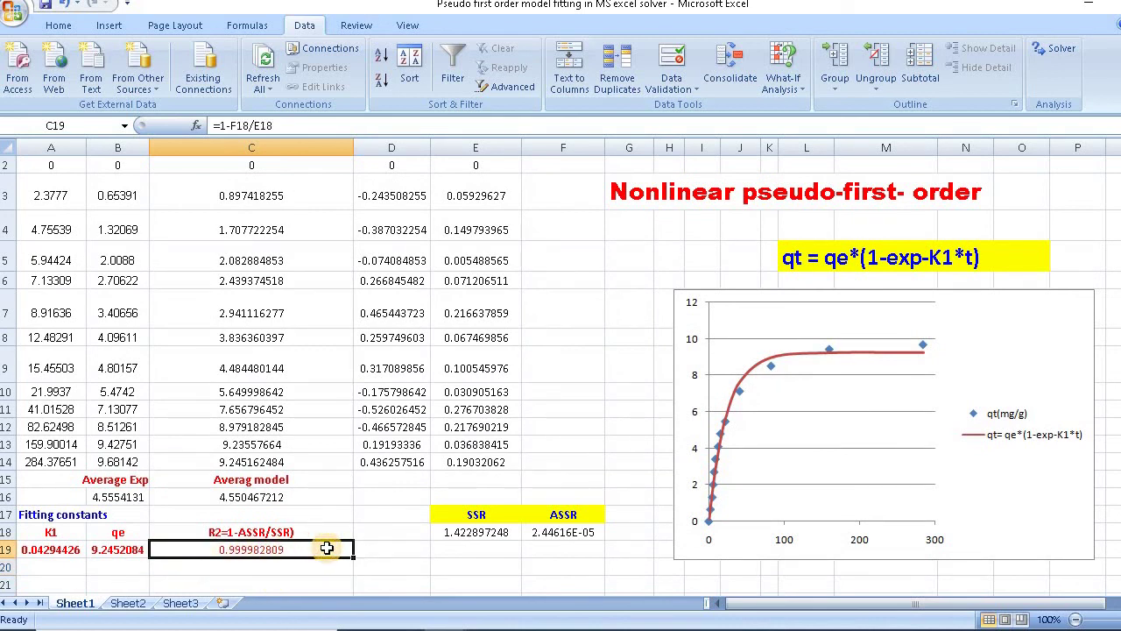
{"action": "scroll", "coordinate": [337, 561], "scroll_direction": "up", "scroll_amount": 1}
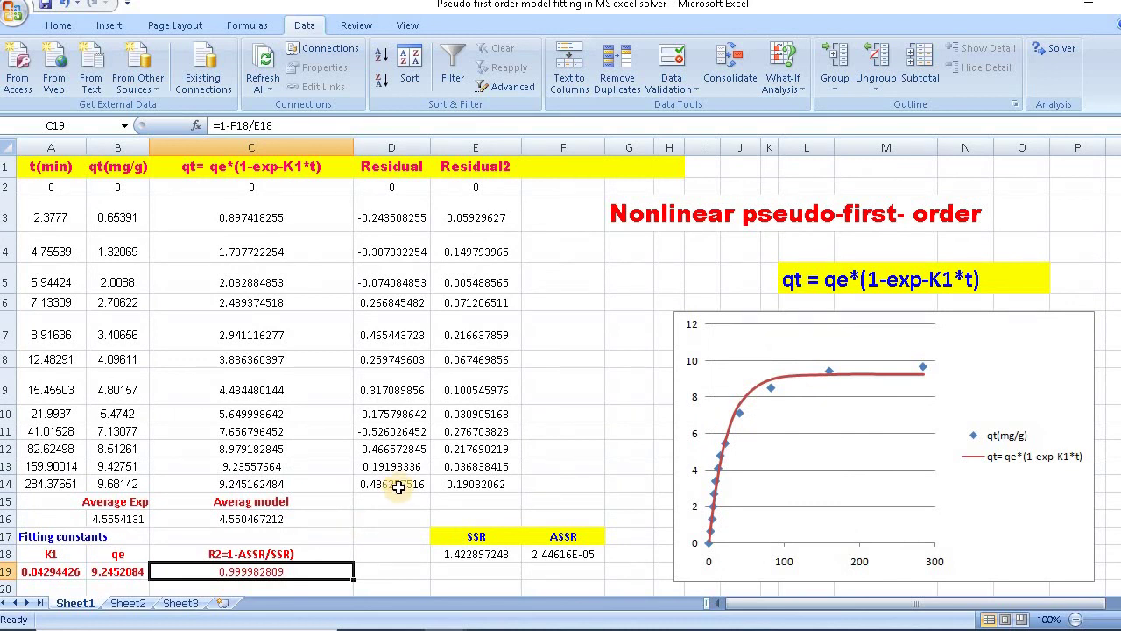